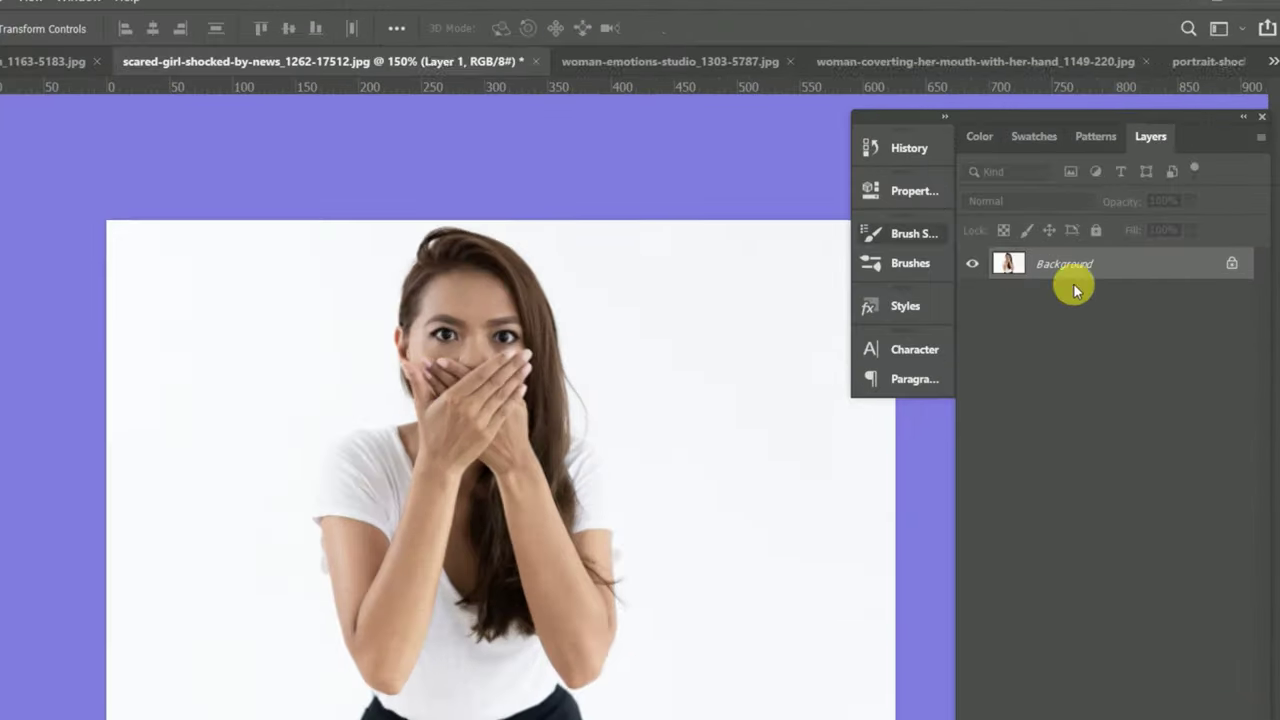
- Duplicate the photo onto Layer 1 and resize the image to 300 ppi with Nearest Neighbor resampling
key(ctrl+j)
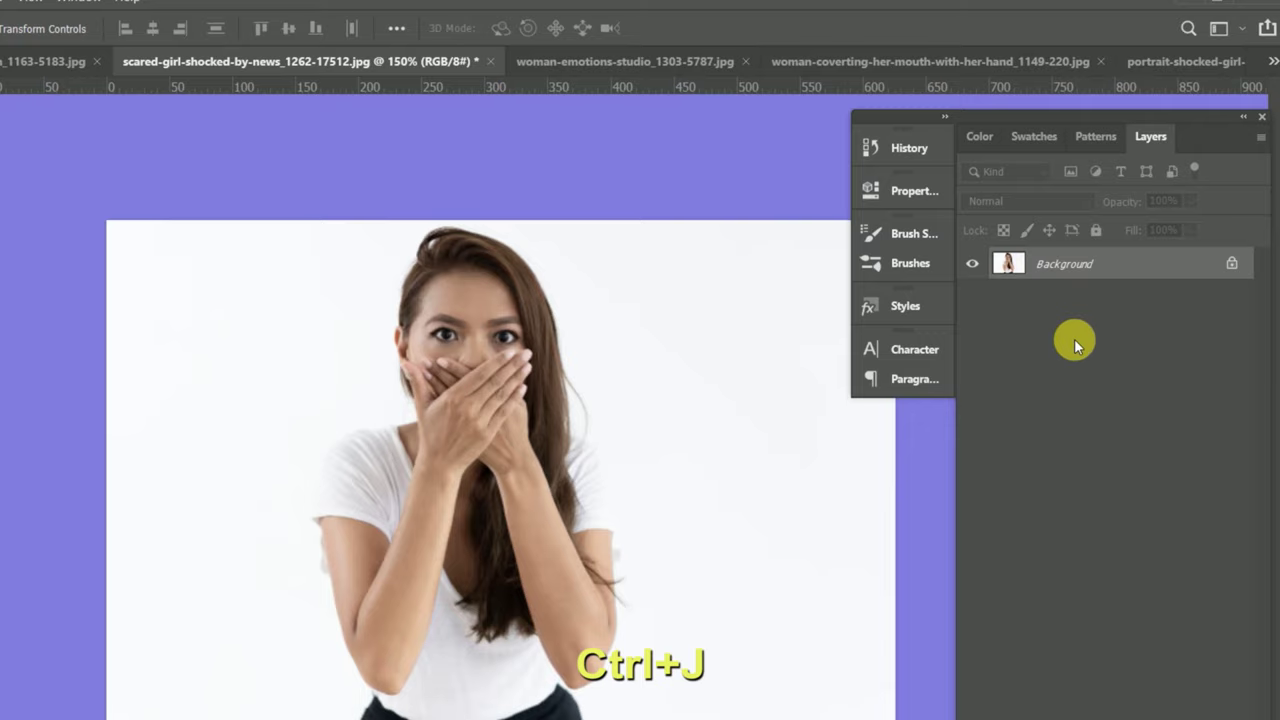
key(ctrl+j)
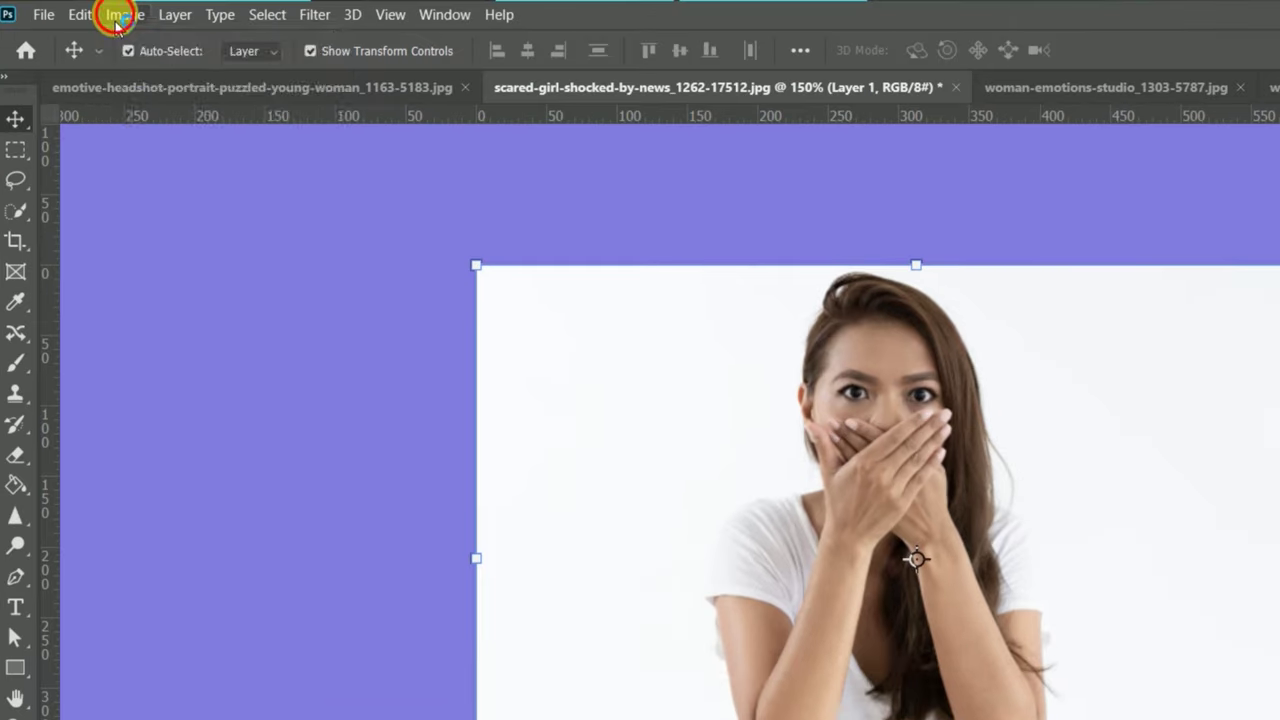
click(94, 10)
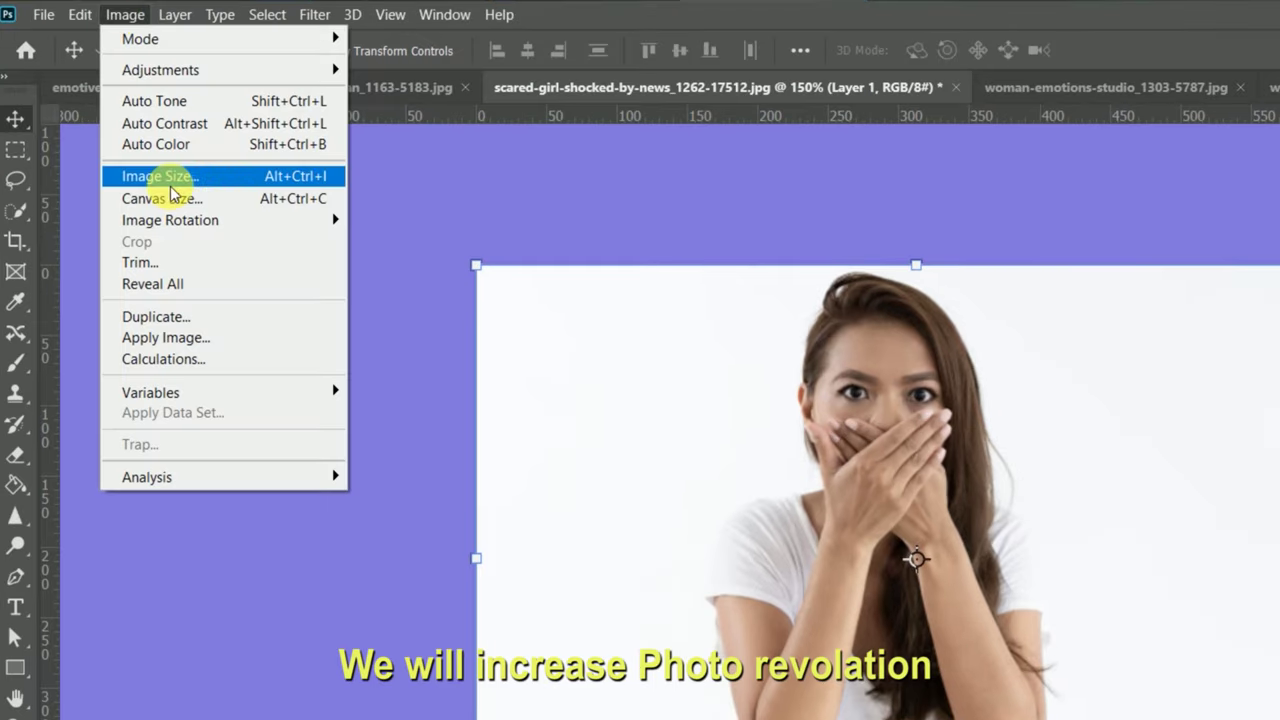
click(160, 176)
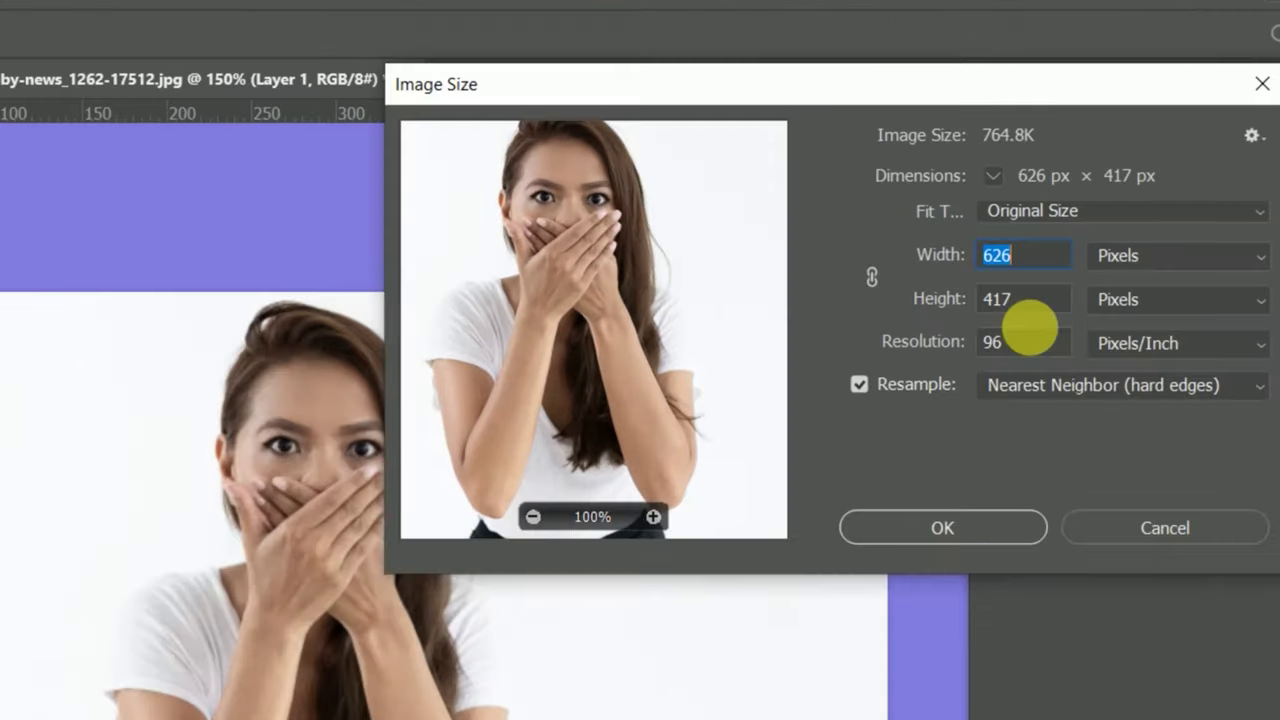
click(1050, 219)
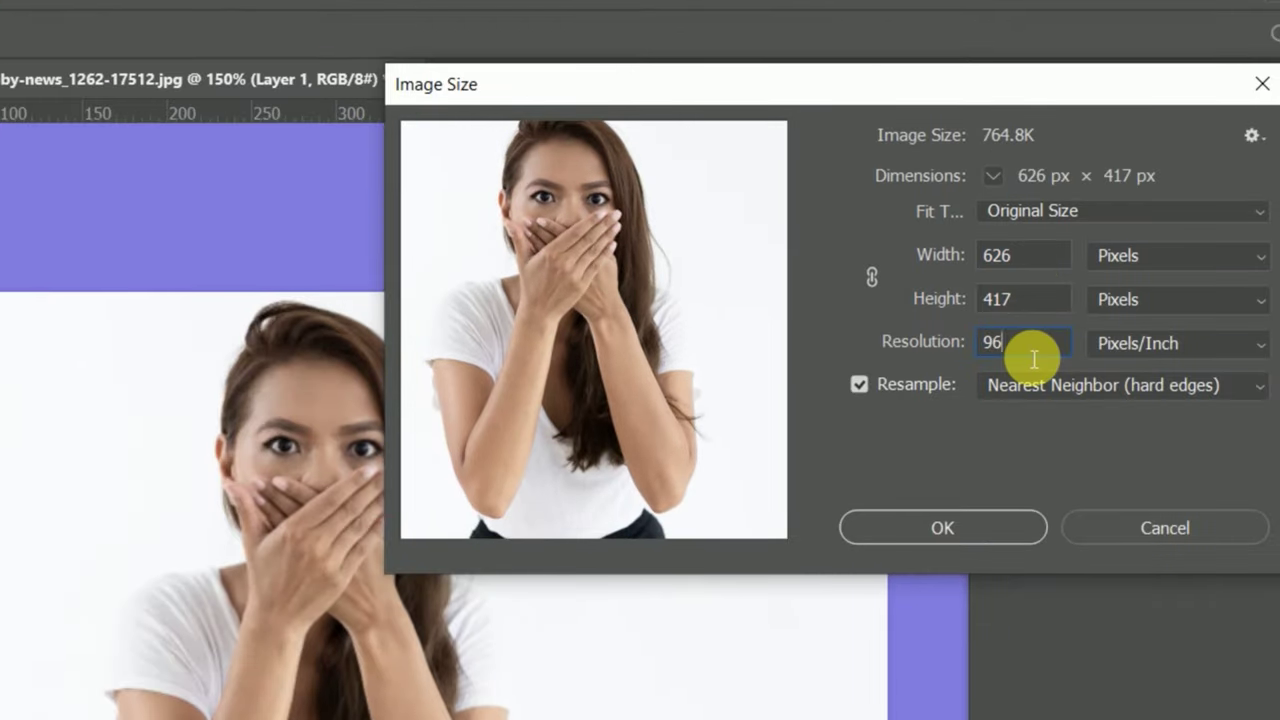
key(BackSpace)
key(BackSpace)
text(300)
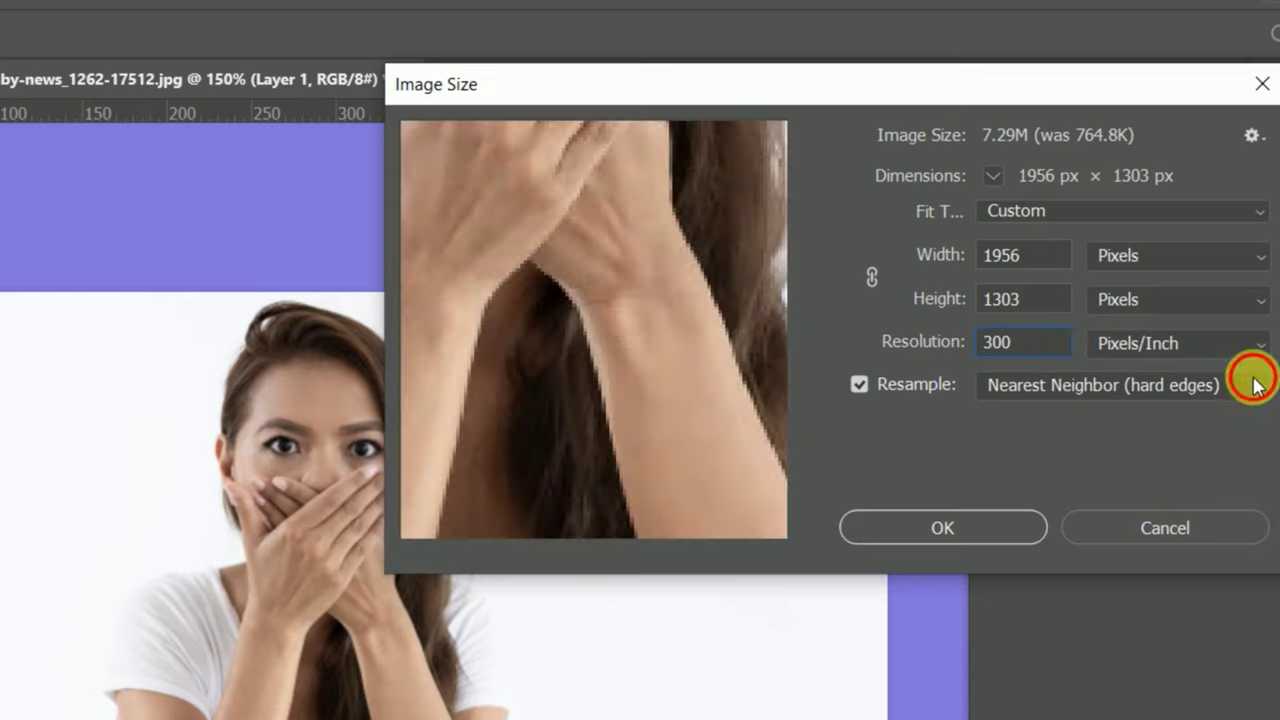
click(1228, 395)
click(1057, 610)
click(963, 527)
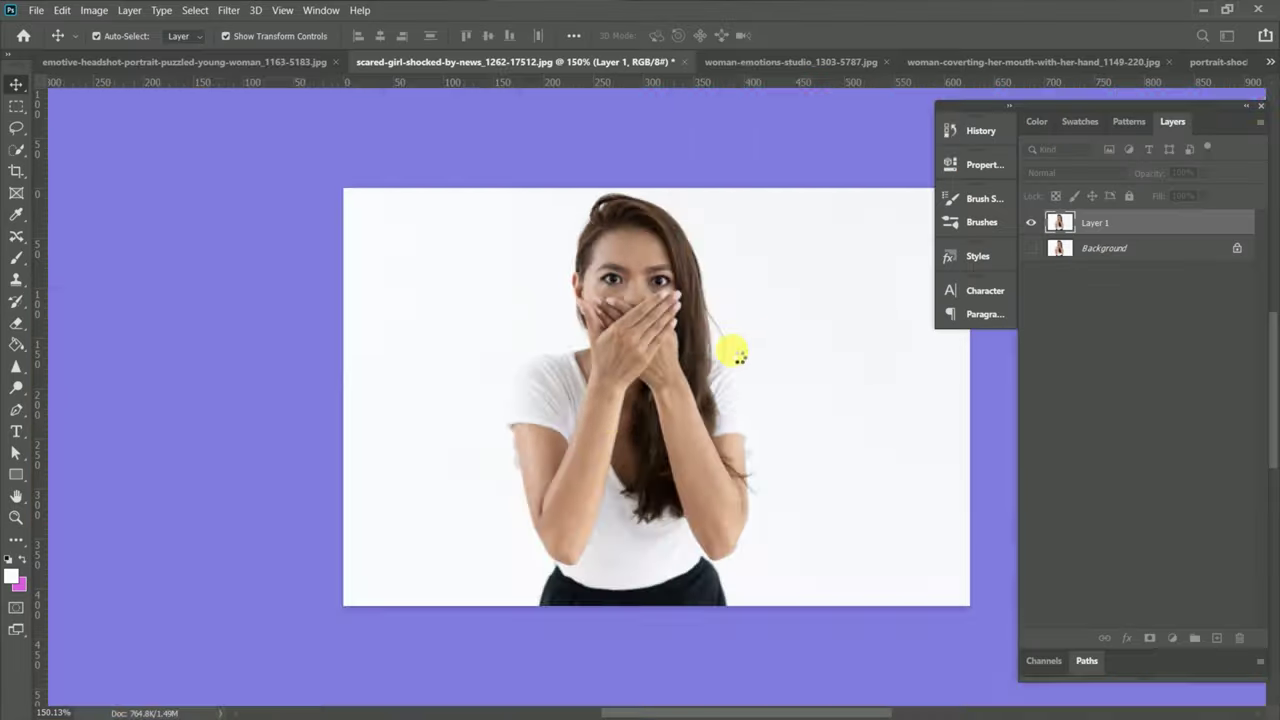
- Zoom out and back in to inspect the enlarged 1956 × 1303 px image
key(ctrl+minus)
key(ctrl+minus)
key(ctrl+minus)
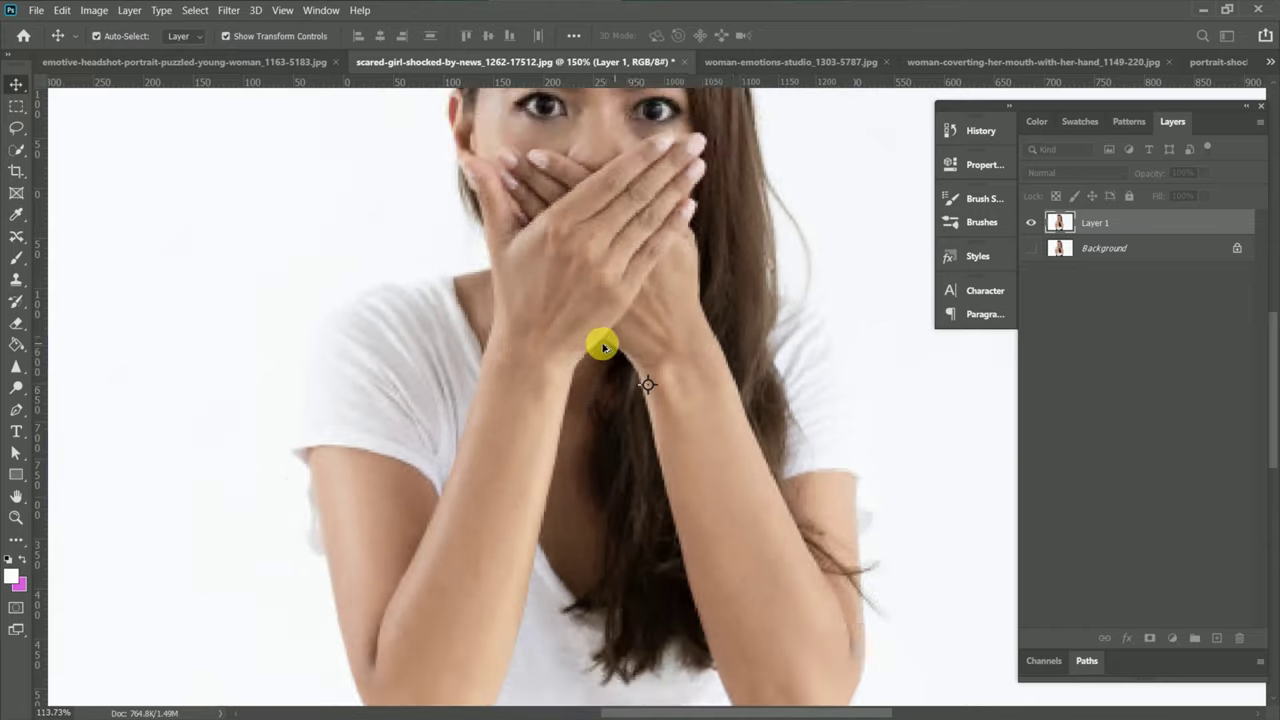
key(ctrl+plus)
key(ctrl+plus)
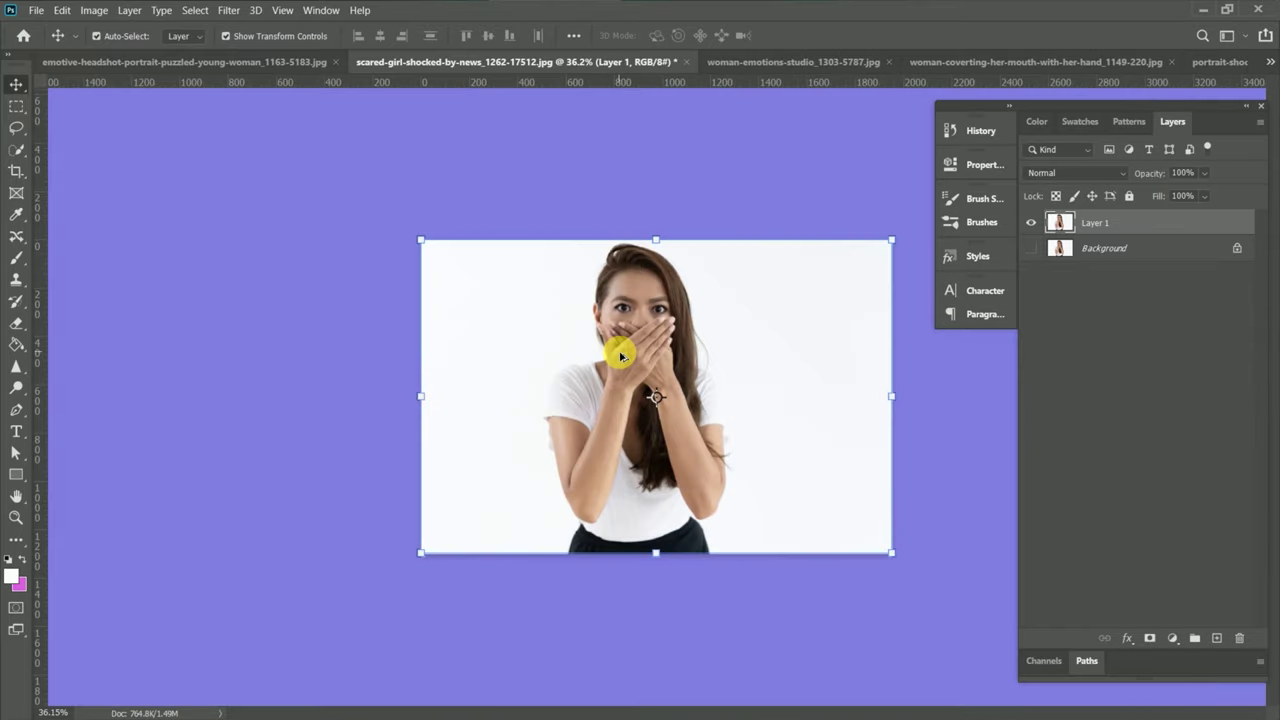
scroll(640, 403, up, 3)
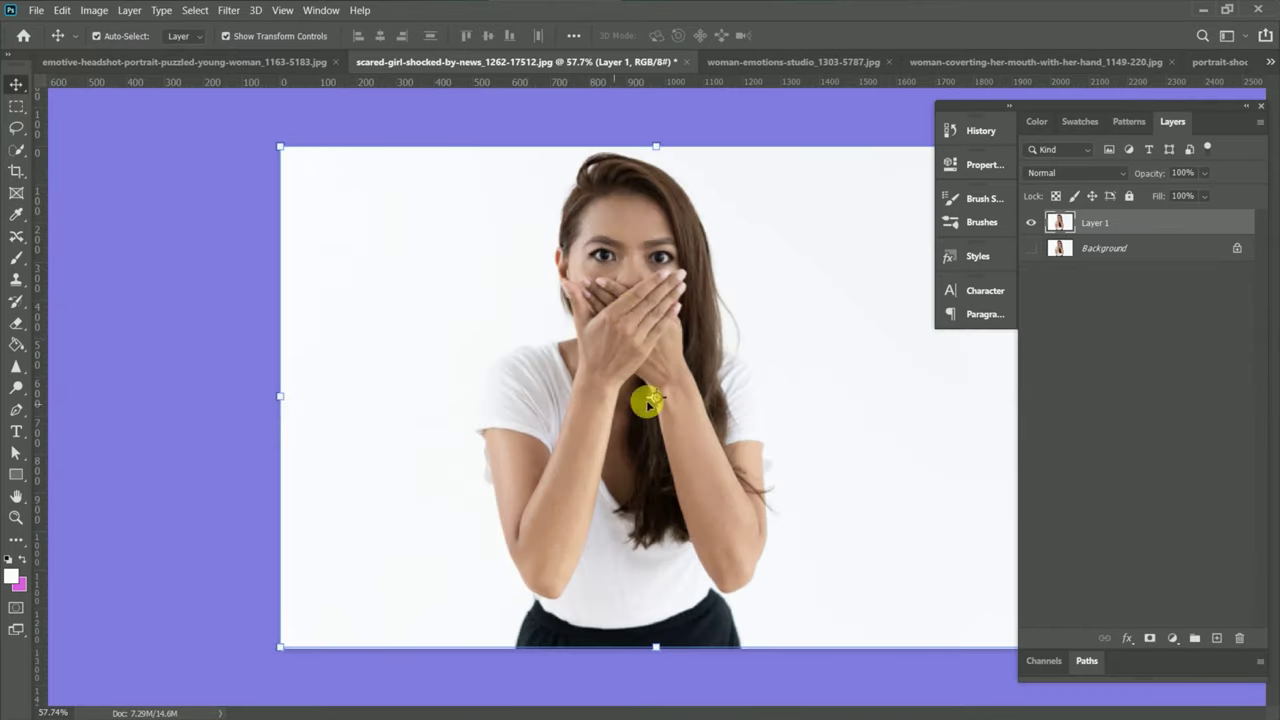
scroll(636, 334, down, 2)
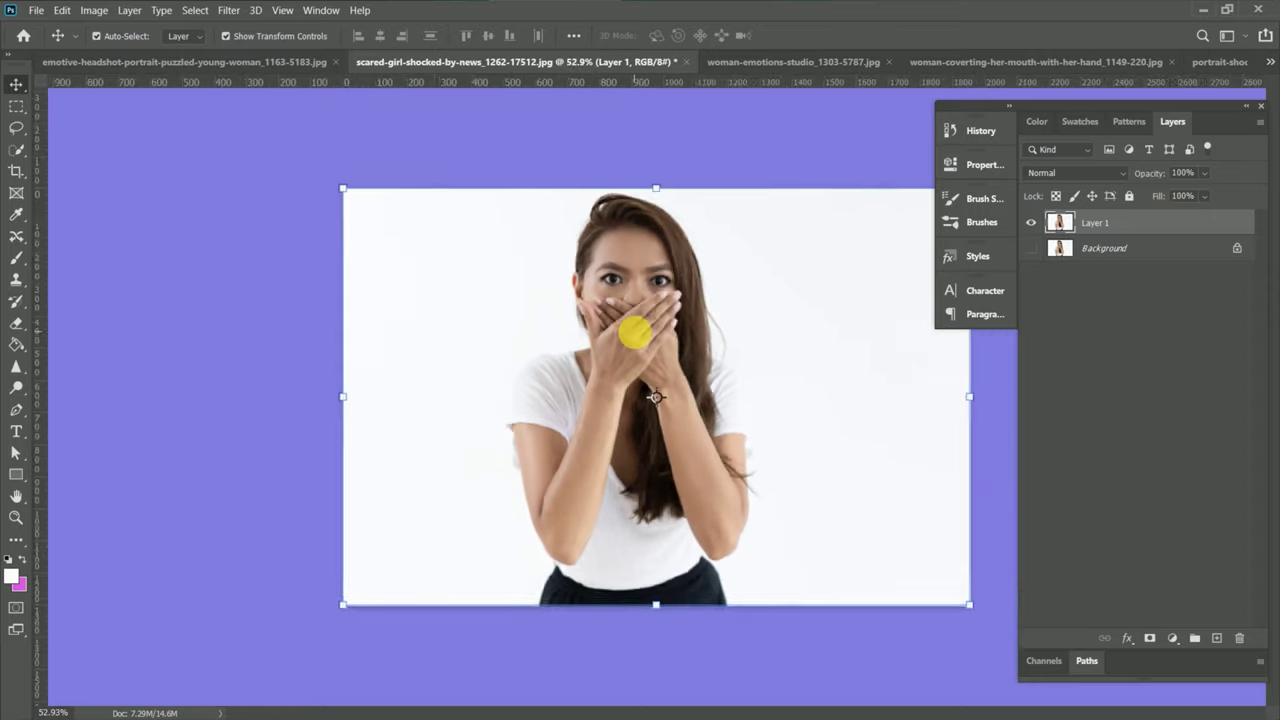
scroll(636, 334, up, 1)
- Drag the screaming woman's photo from woman-emotions-studio into the scared-girl document as Layer 2
click(715, 63)
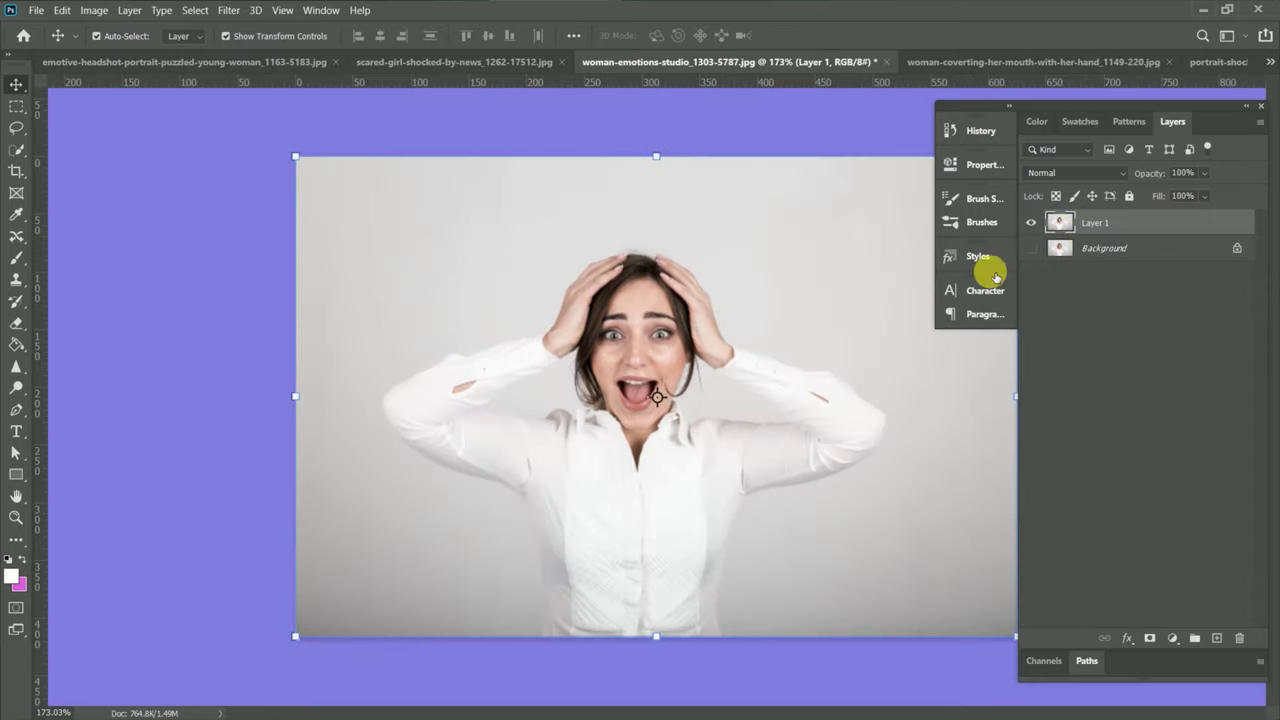
drag(708, 463, 503, 62)
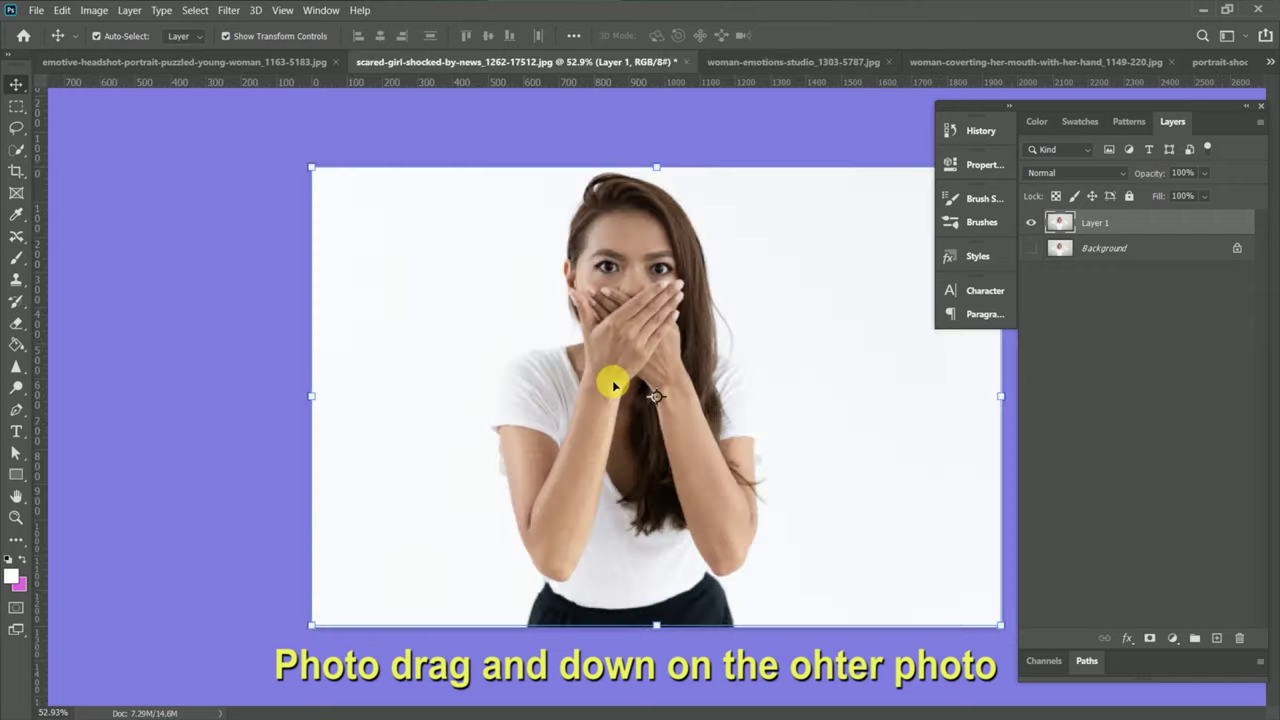
drag(497, 62, 611, 383)
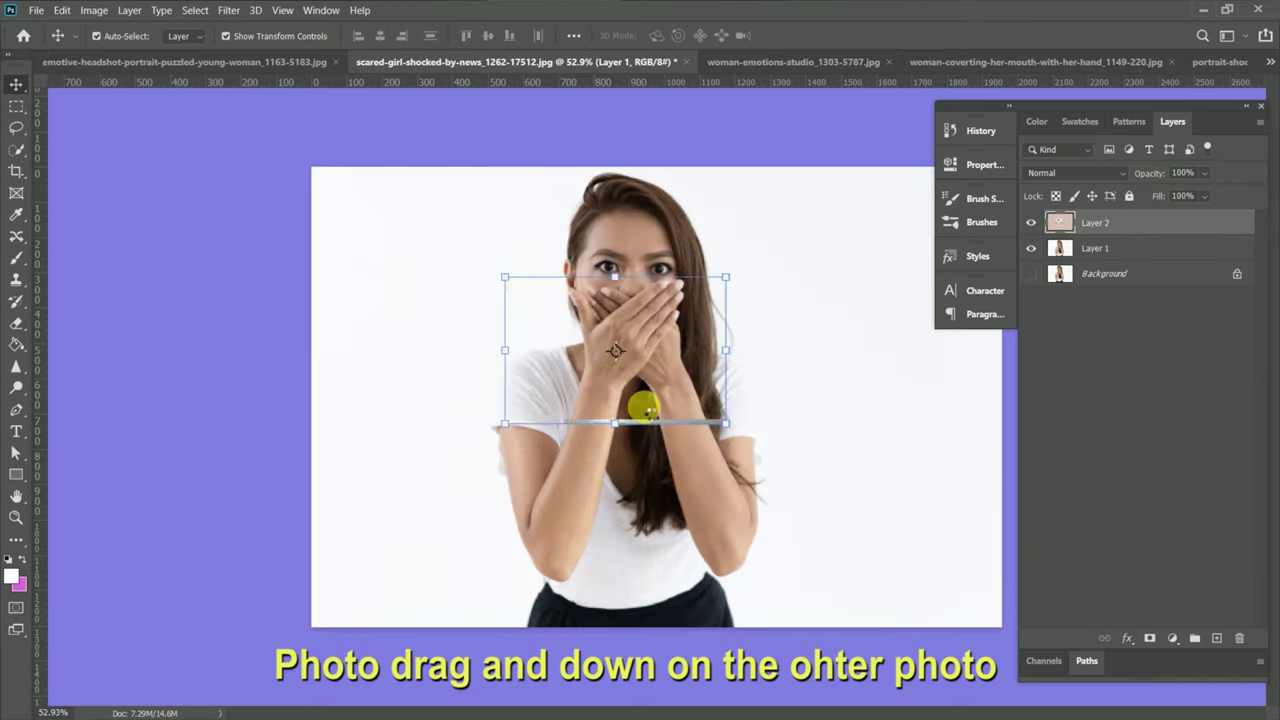
right_click(1113, 222)
key(Escape)
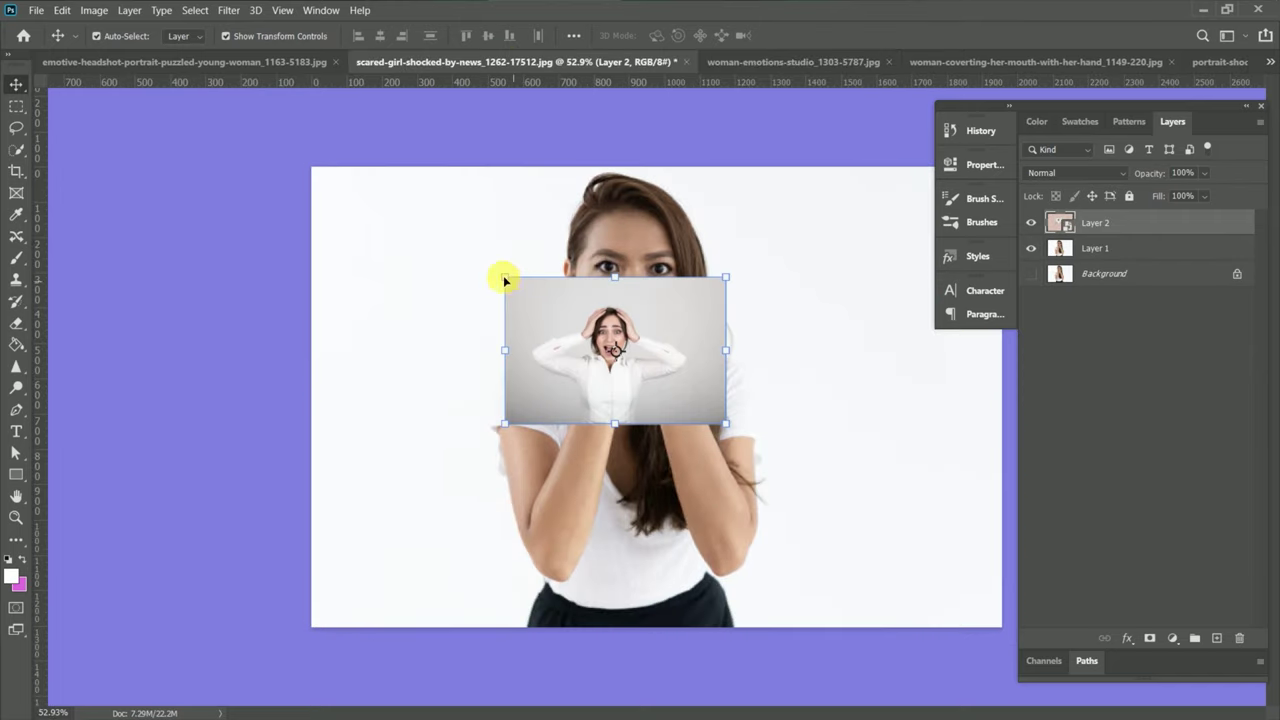
- Scale the pasted photo to about 207% and centre it over the woman's face
key(ctrl+t)
drag(505, 277, 357, 179)
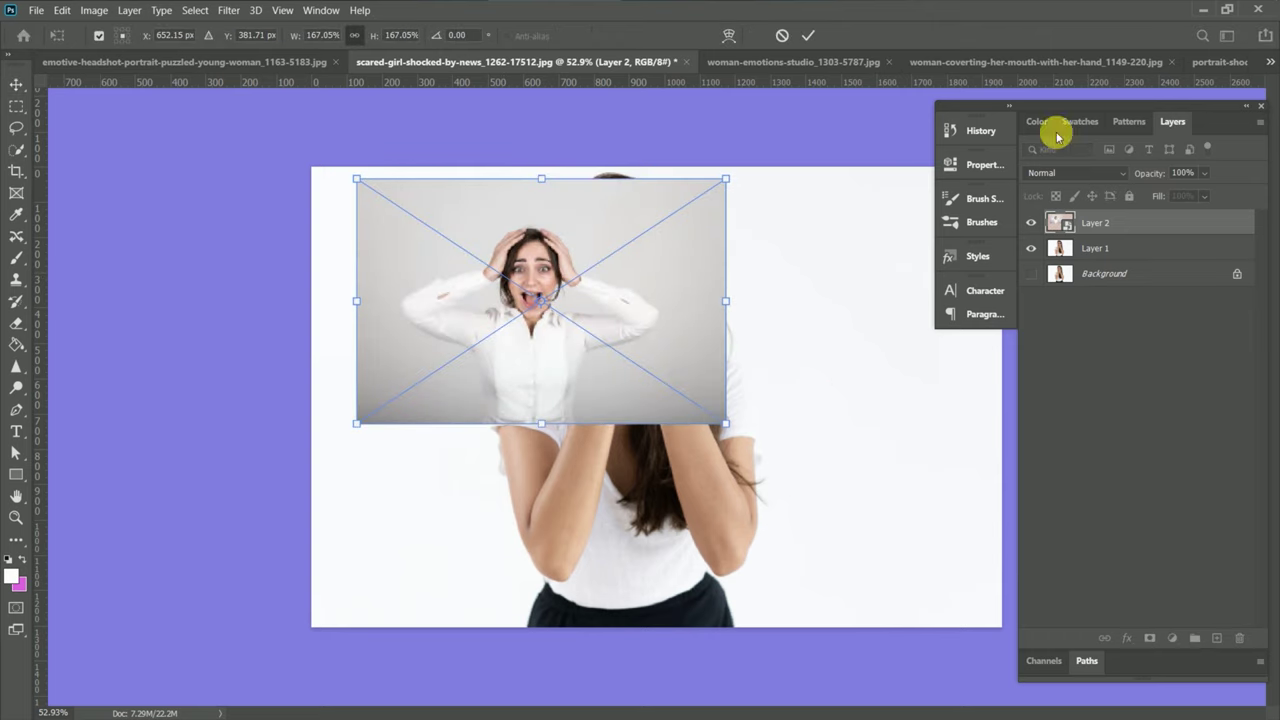
drag(723, 427, 851, 480)
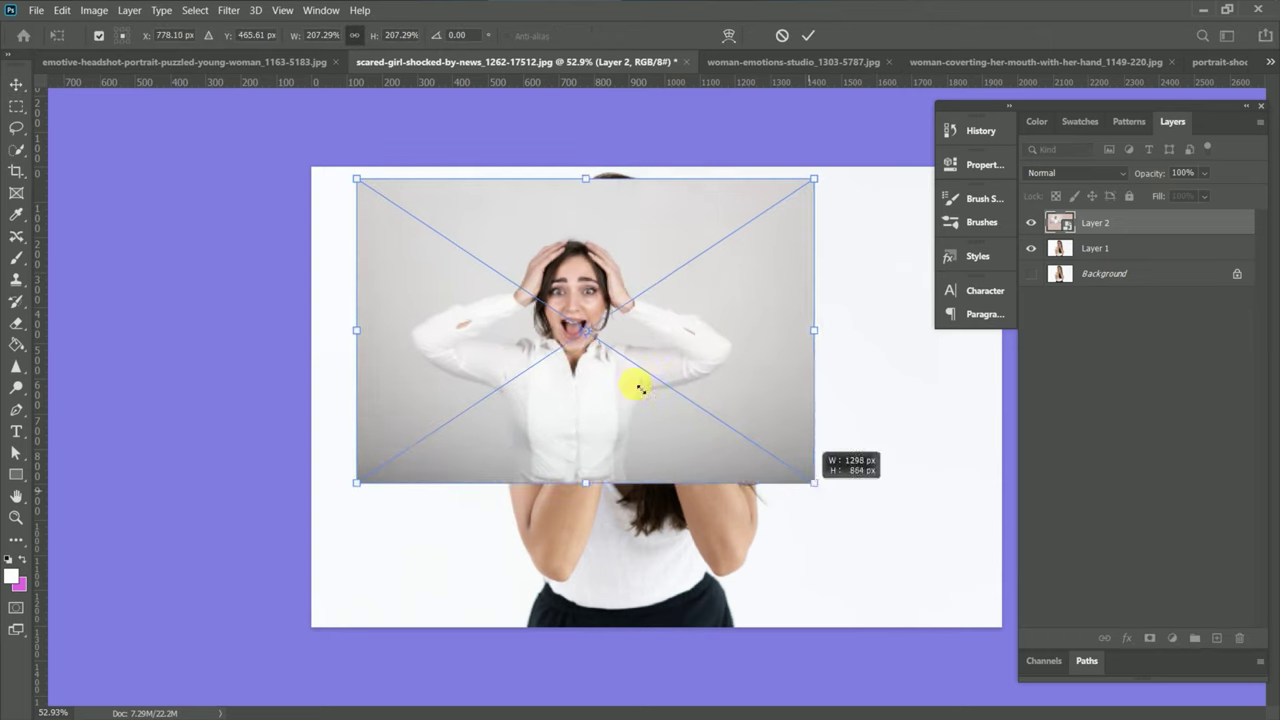
drag(605, 250, 662, 294)
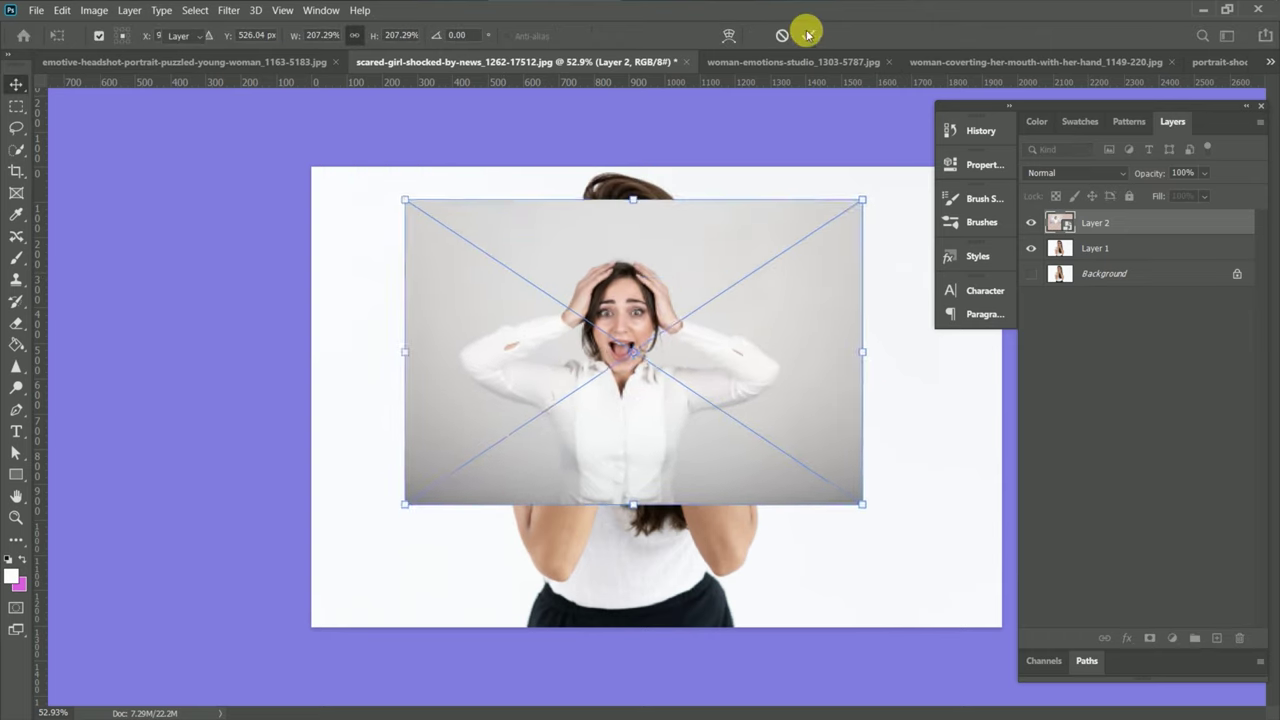
click(808, 35)
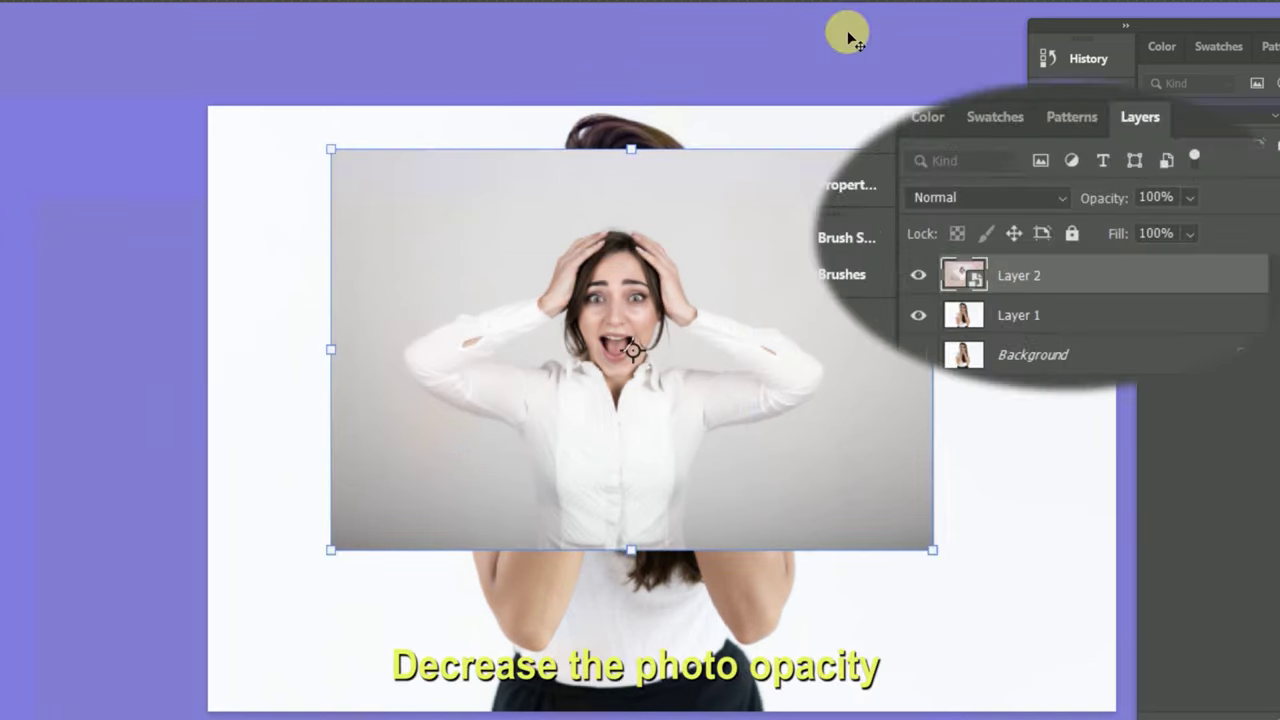
- Drop Layer 2's fill to 33% and position the screaming mouth over the covering hands
mouse_move(1197, 240)
mouse_down()
mouse_move(1168, 262)
mouse_move(1136, 263)
mouse_up()
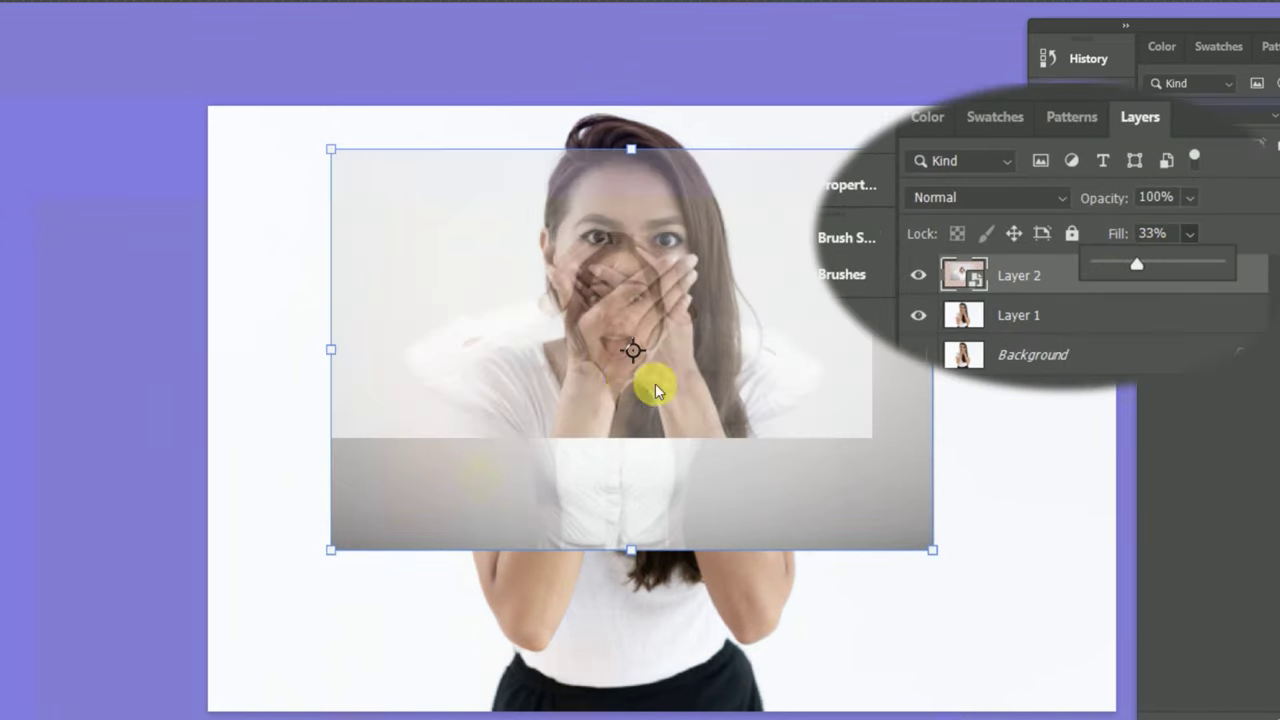
drag(635, 368, 644, 328)
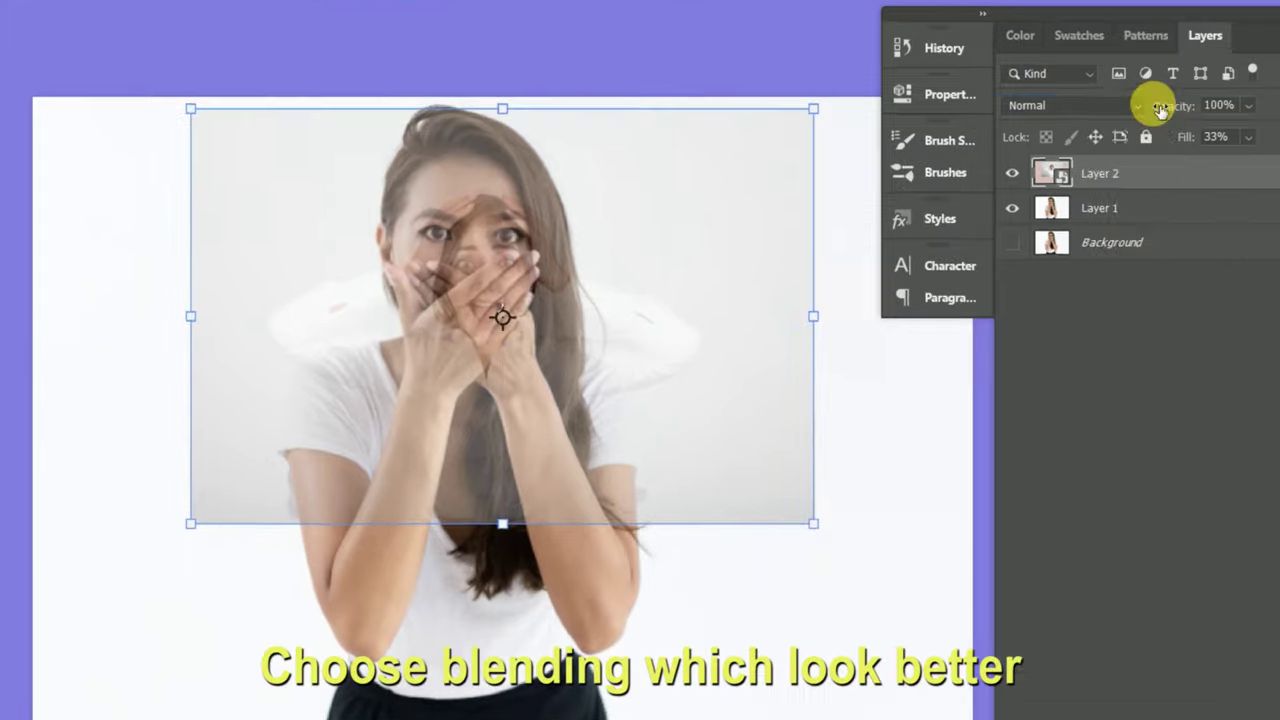
click(1136, 105)
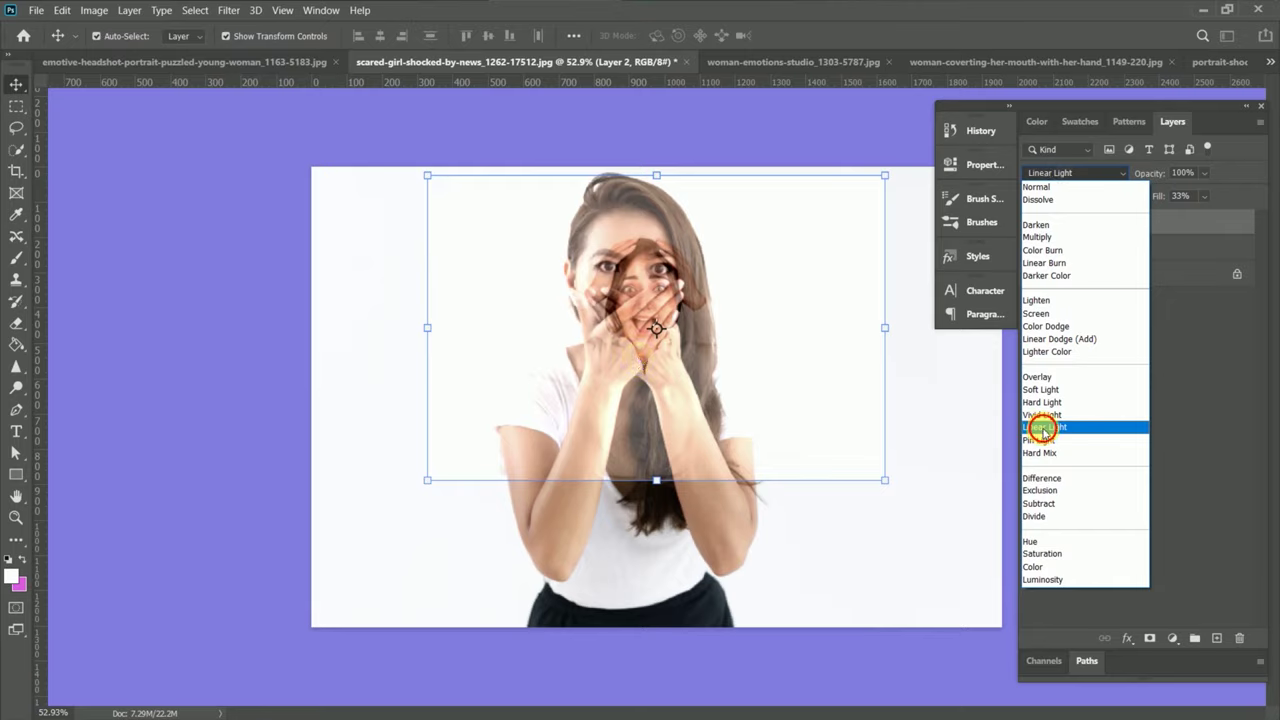
- Blend Layer 2 with Linear Light and scale it to about 230% with the mouth over the hands
click(1043, 427)
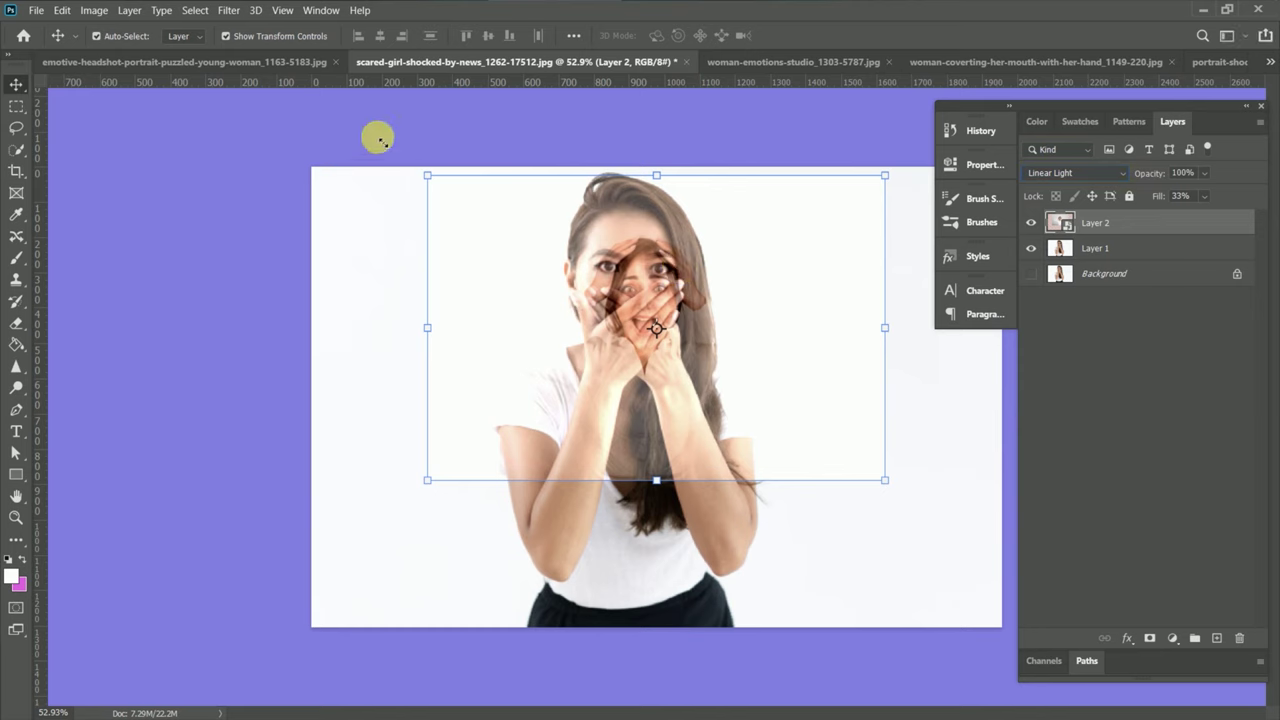
drag(428, 177, 394, 149)
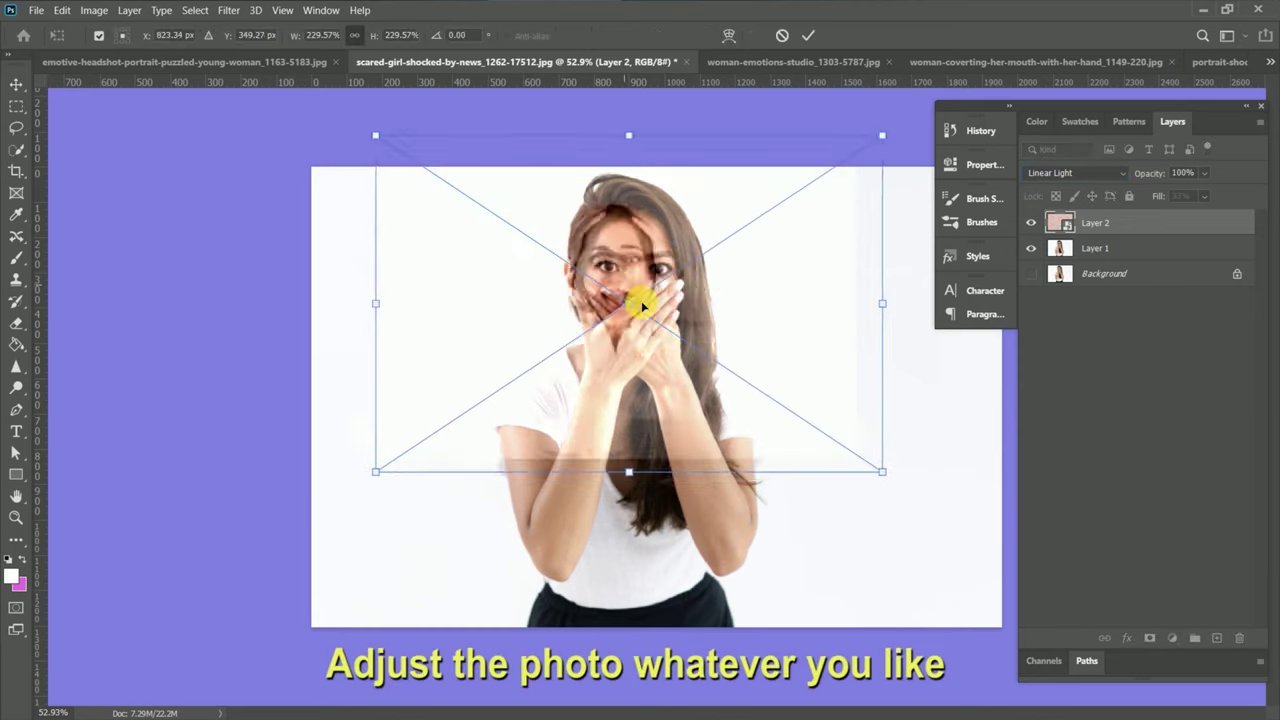
drag(624, 288, 644, 316)
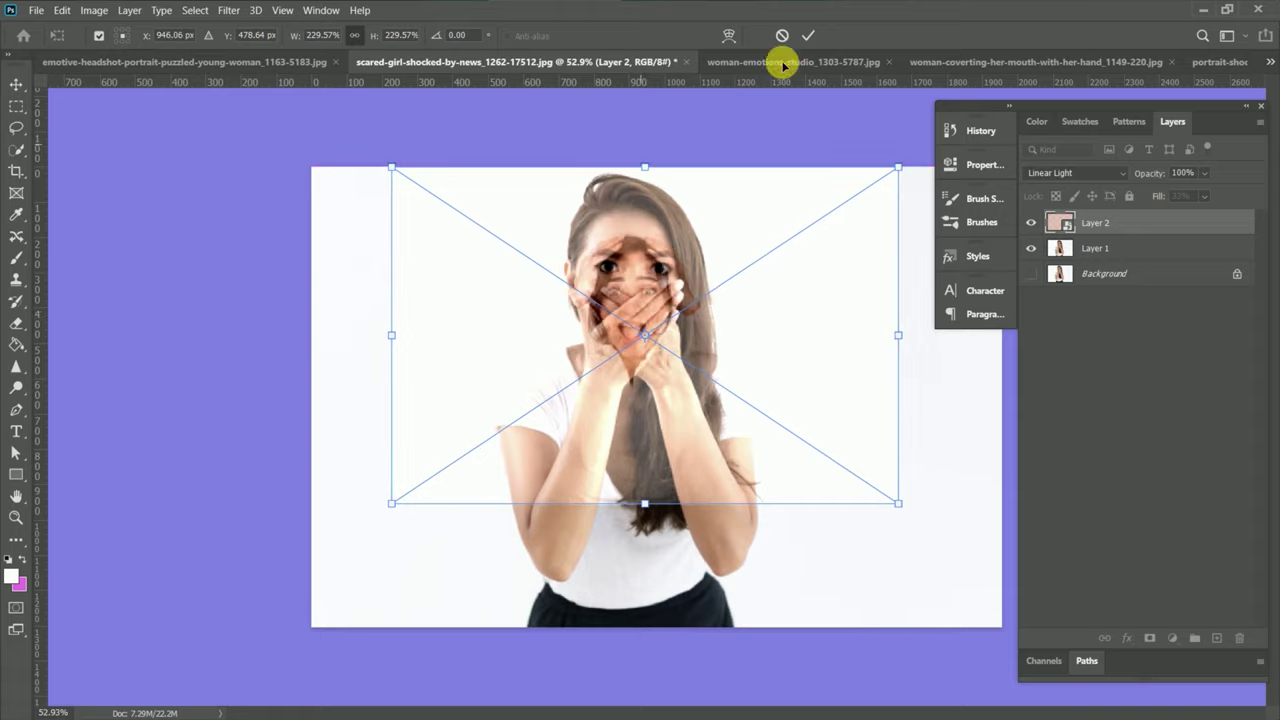
click(808, 35)
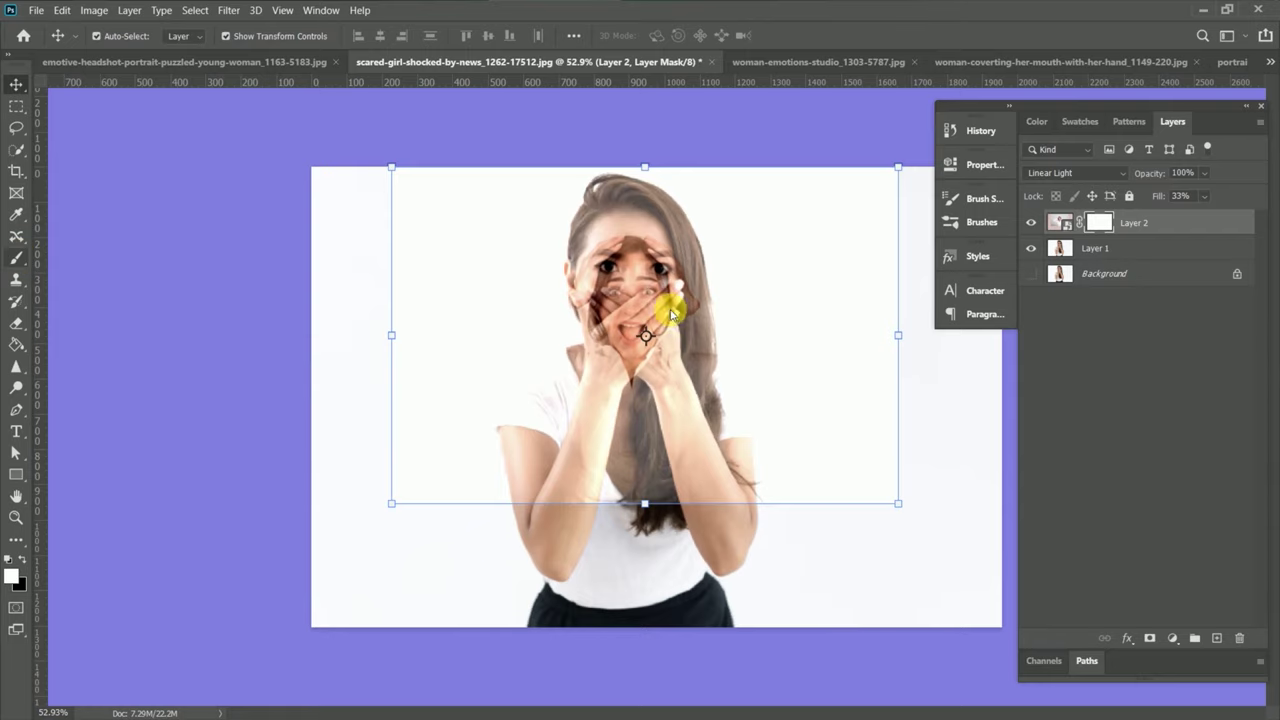
- Paint black on Layer 2's mask to hide the overlay across arms, torso and face
key(b)
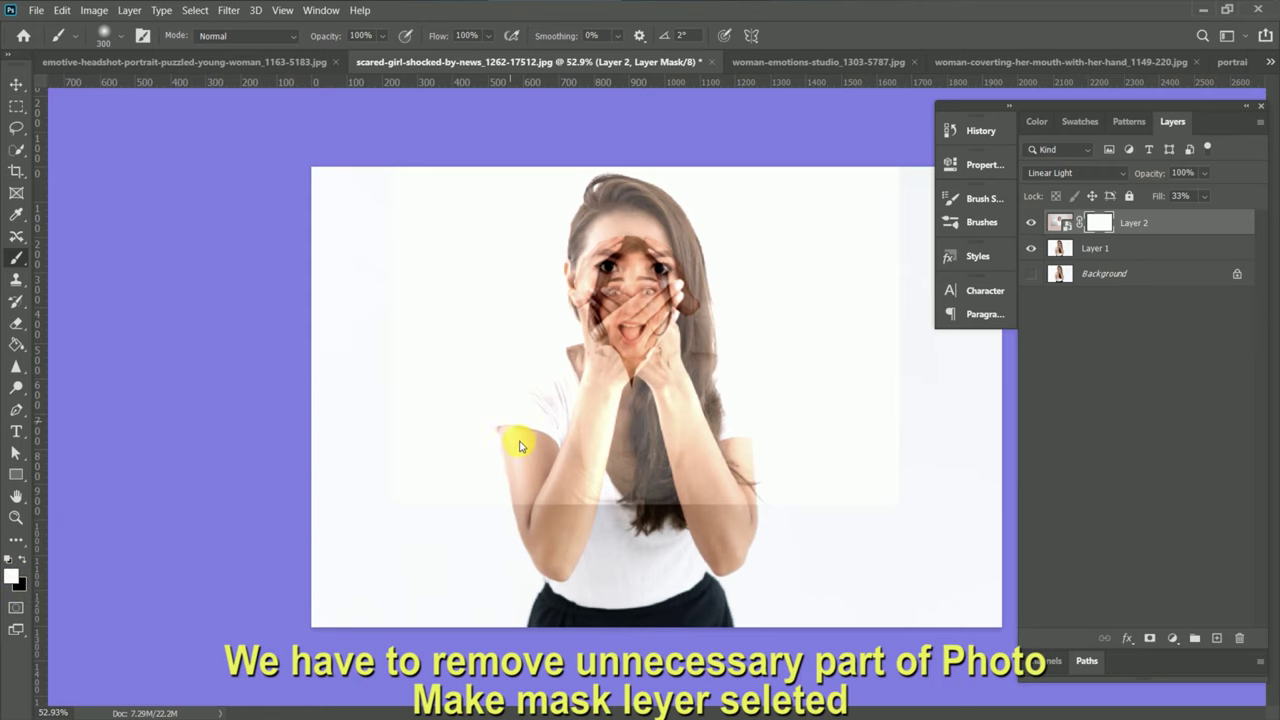
key(x)
mouse_move(526, 558)
mouse_down()
mouse_move(840, 509)
mouse_move(703, 432)
mouse_move(383, 189)
mouse_move(836, 246)
mouse_move(608, 243)
mouse_move(912, 290)
mouse_up()
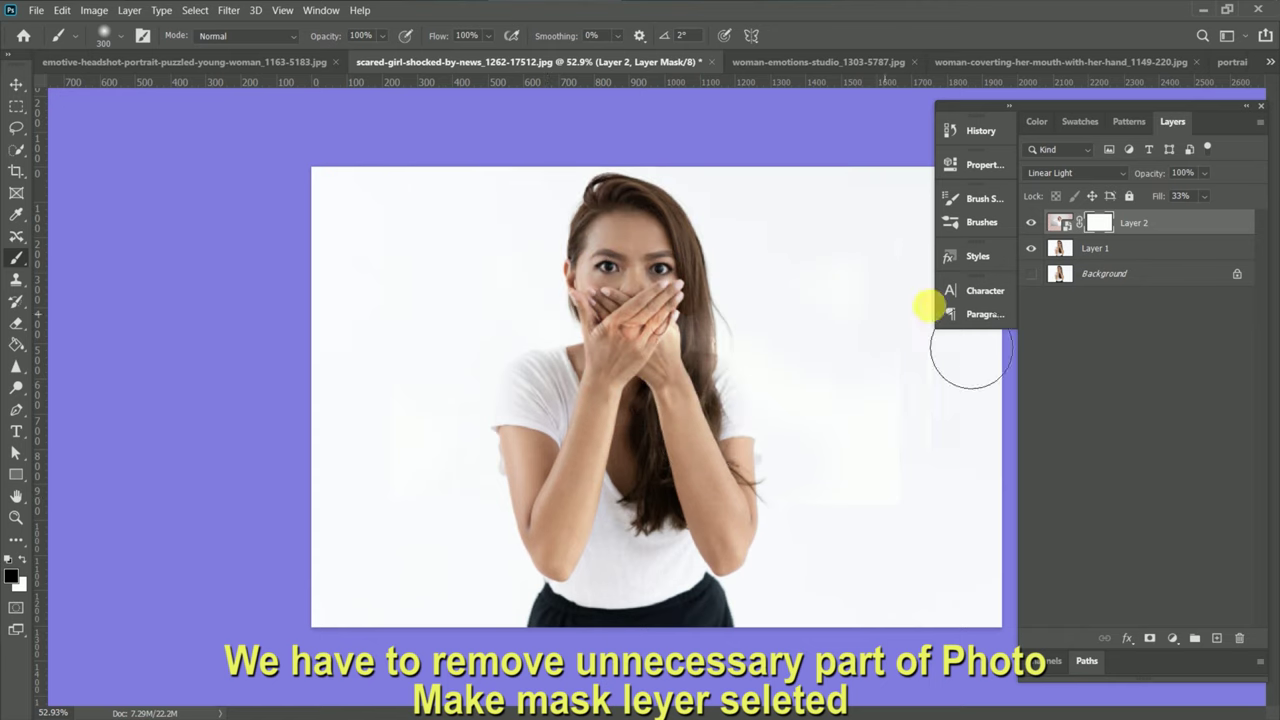
mouse_move(760, 363)
mouse_down()
mouse_move(743, 337)
mouse_move(596, 461)
mouse_move(791, 591)
mouse_move(657, 231)
mouse_up()
mouse_move(615, 191)
mouse_down()
mouse_move(589, 417)
mouse_move(709, 400)
mouse_up()
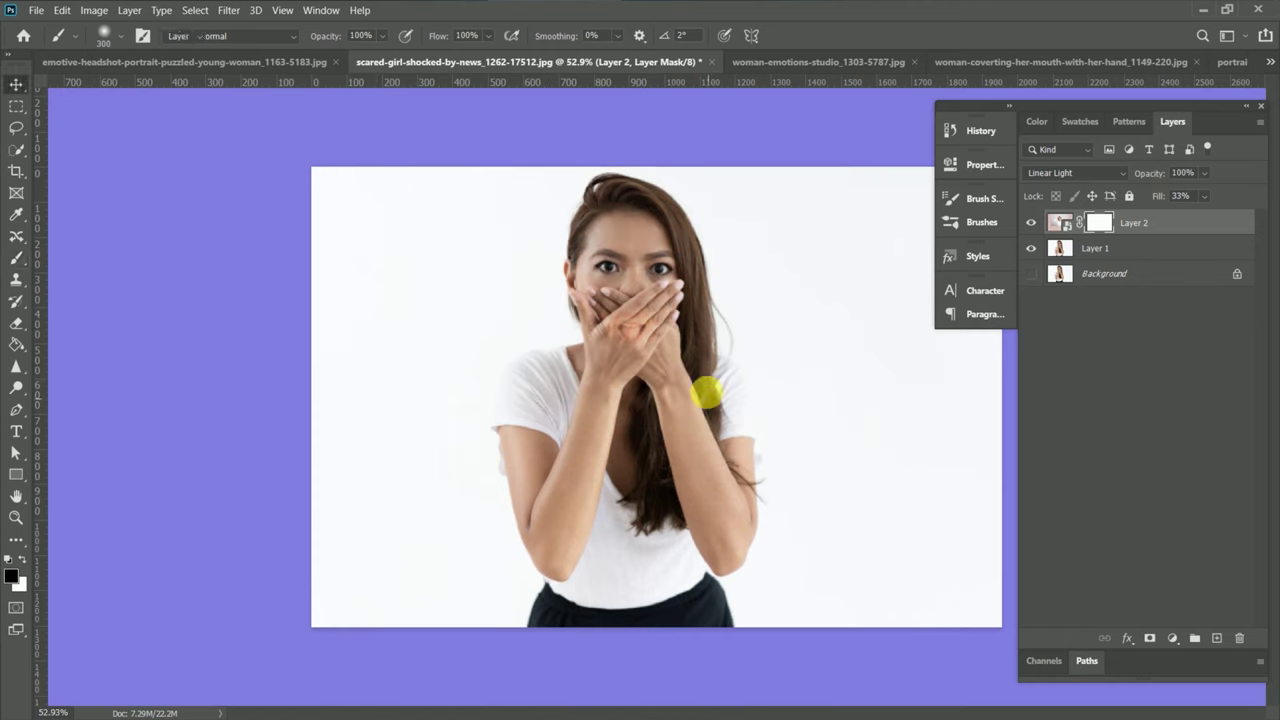
- Scale the masked Layer 2 up a further 110.10%
key(v)
scroll(680, 371, up, 2)
key(ctrl+t)
drag(337, 119, 304, 97)
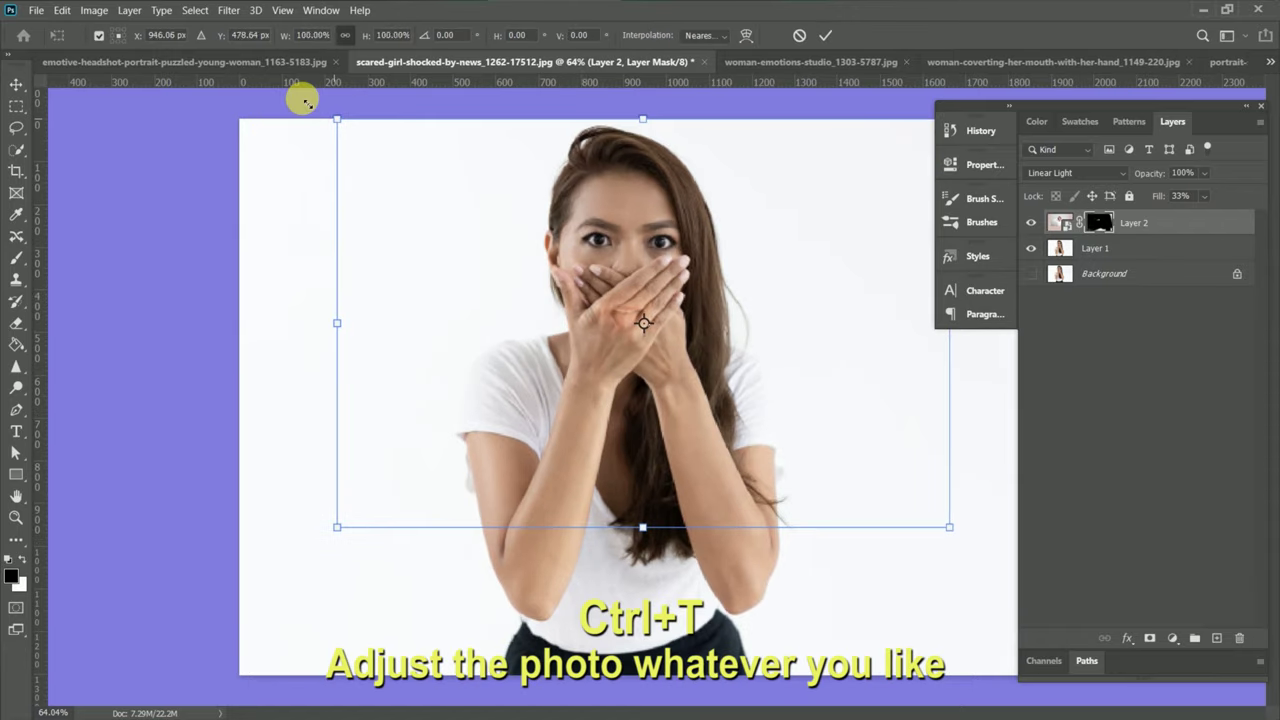
drag(950, 530, 978, 546)
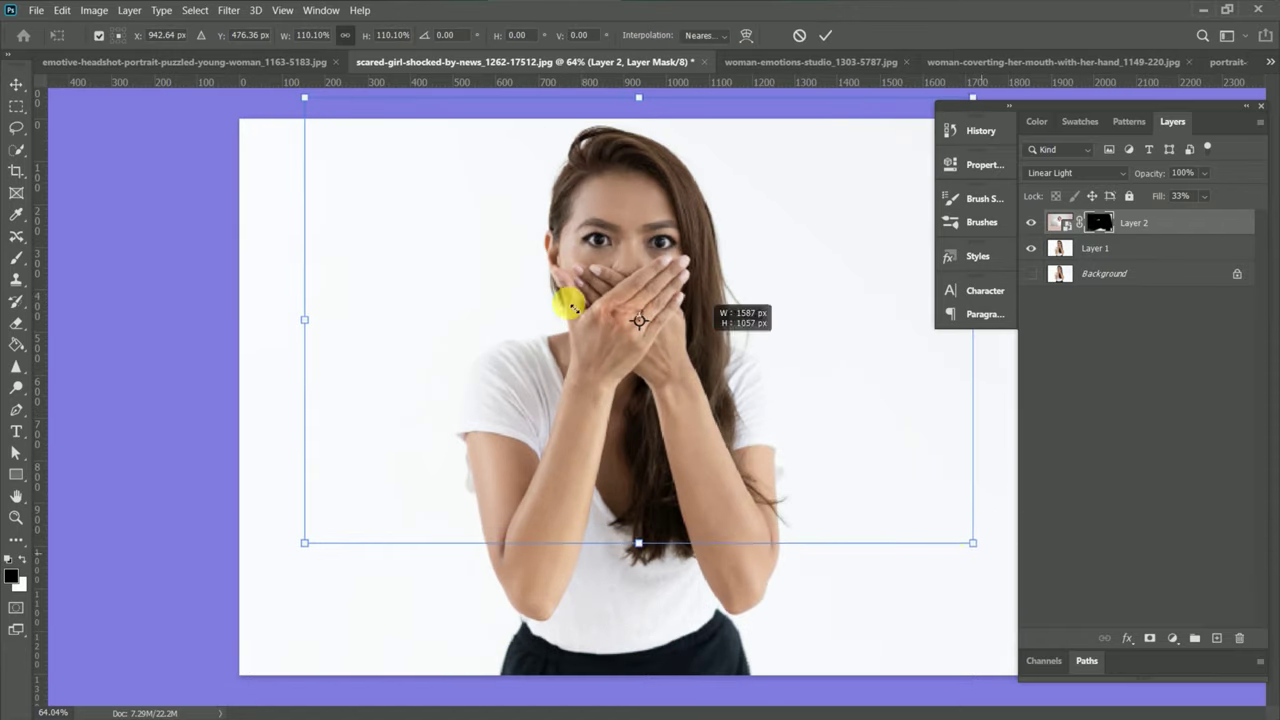
click(826, 38)
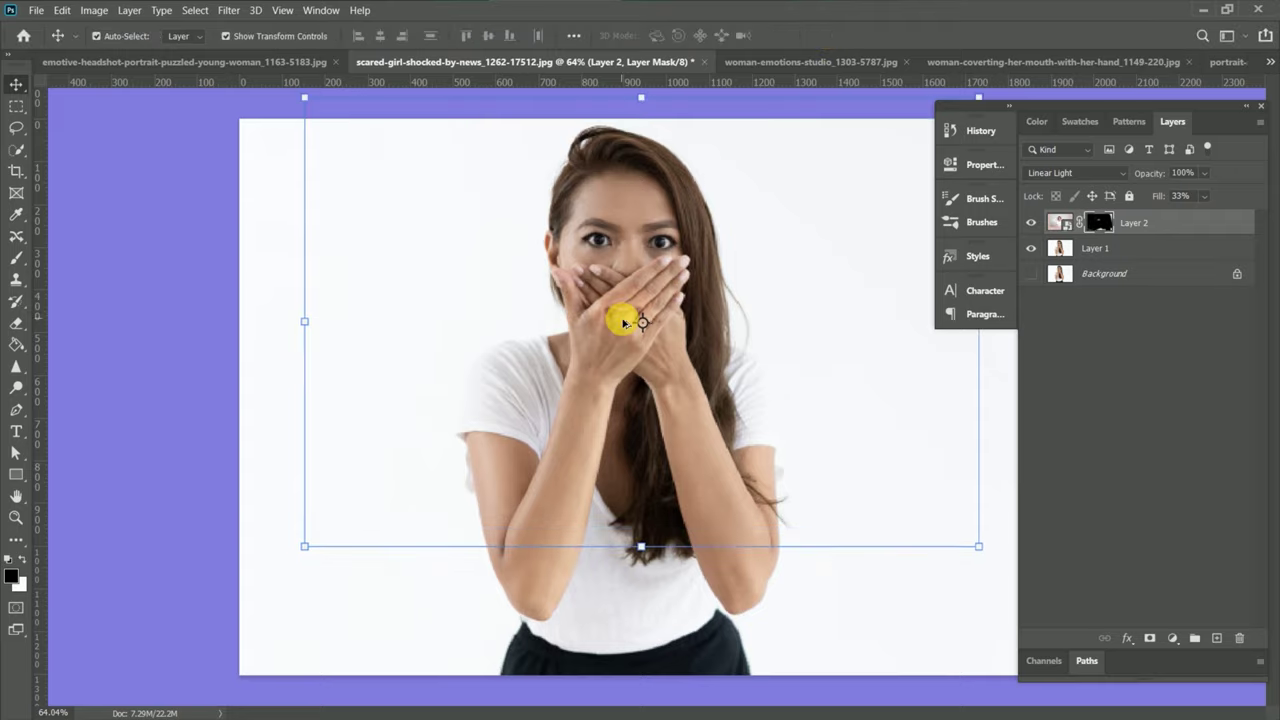
scroll(641, 325, up, 5)
scroll(645, 335, down, 2)
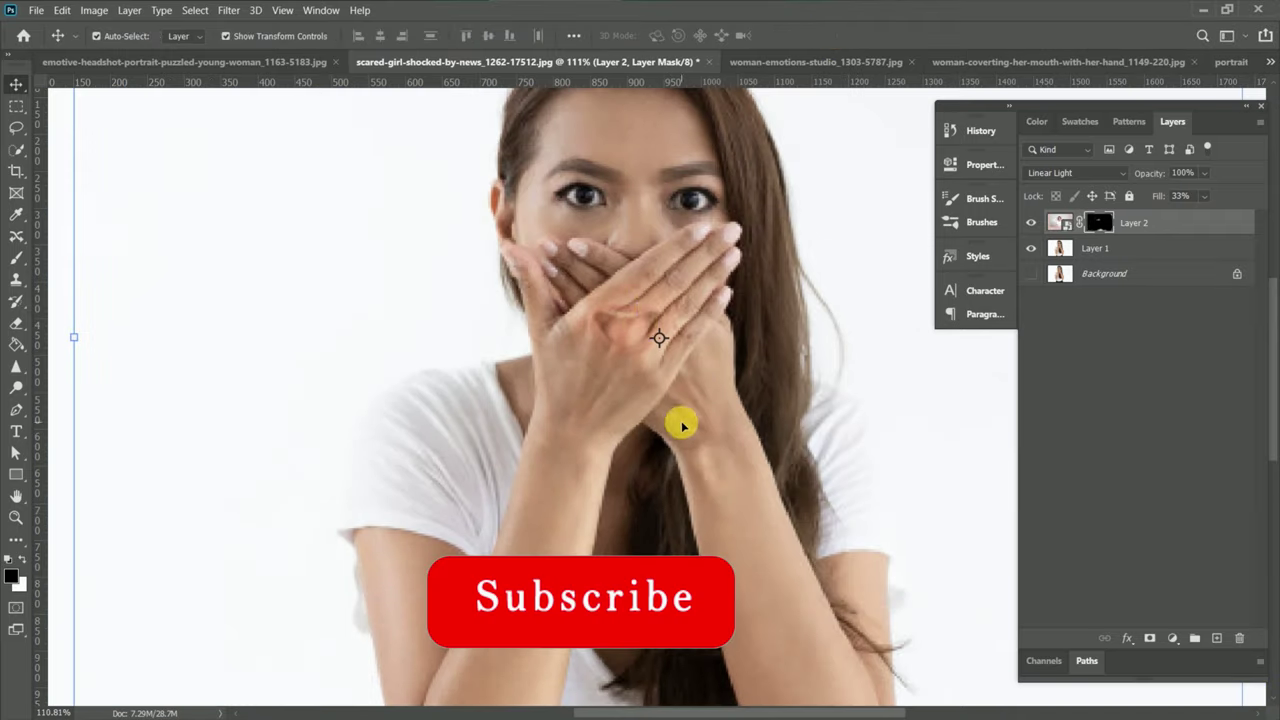
- Brush the screaming lips back into view on the back of the hand via Layer 2's mask
key(b)
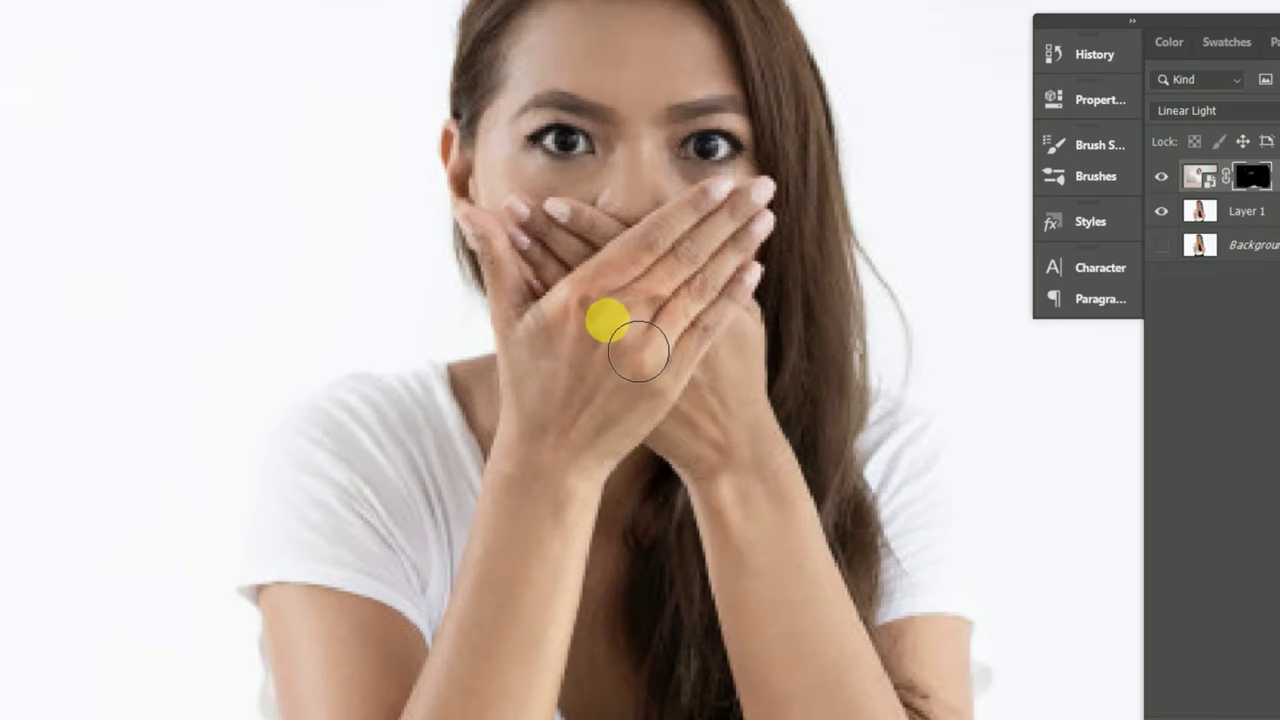
drag(650, 348, 652, 350)
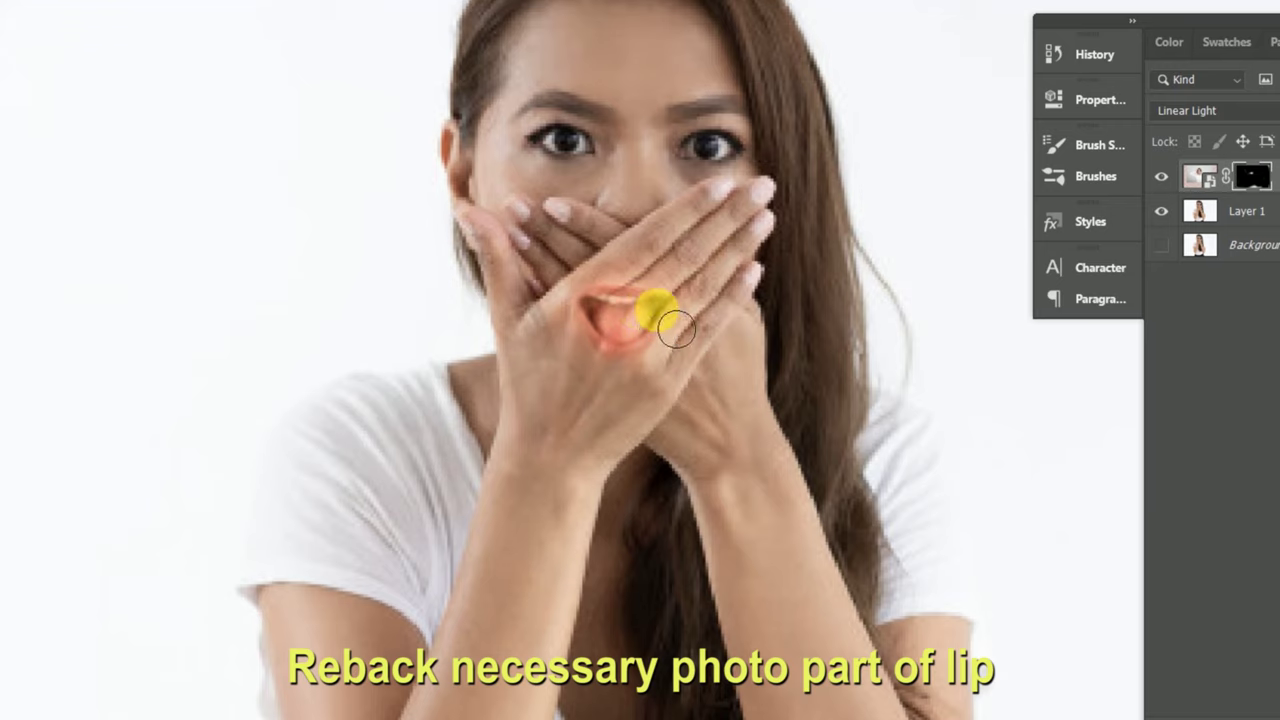
mouse_move(675, 330)
mouse_down()
mouse_move(612, 333)
mouse_move(675, 325)
mouse_up()
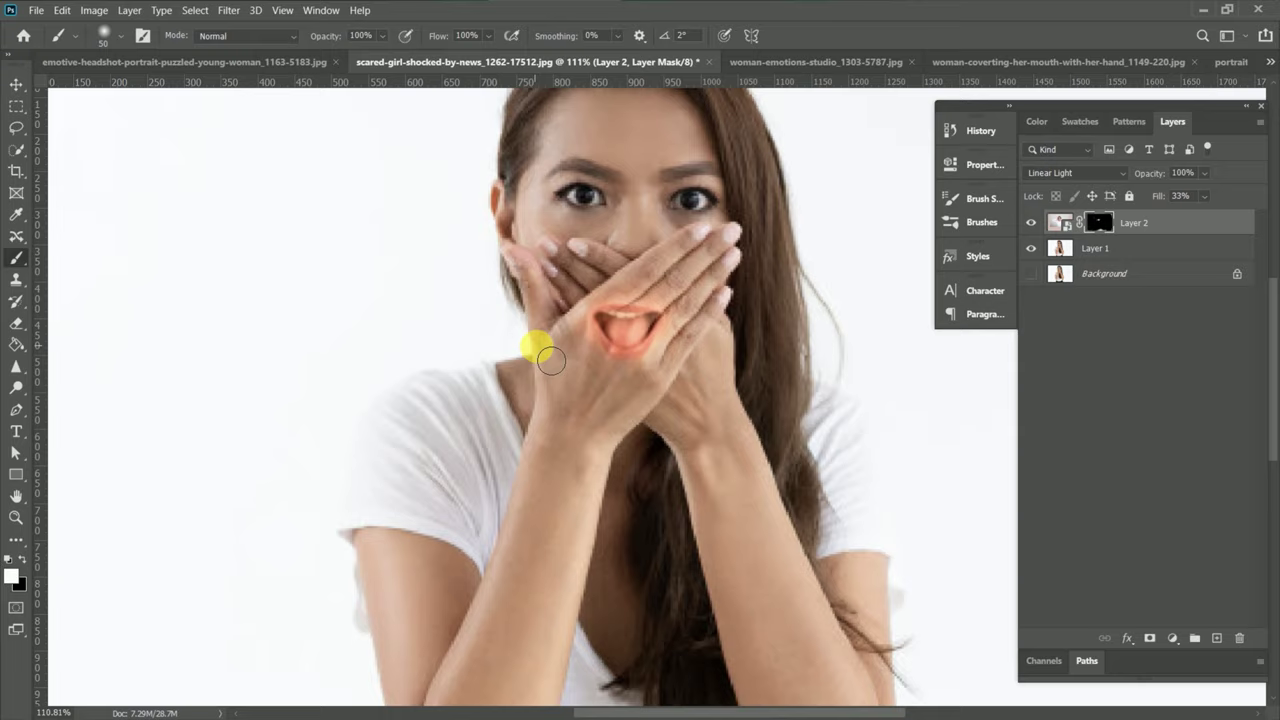
scroll(608, 357, down, 1)
scroll(608, 357, down, 1)
scroll(630, 365, down, 2)
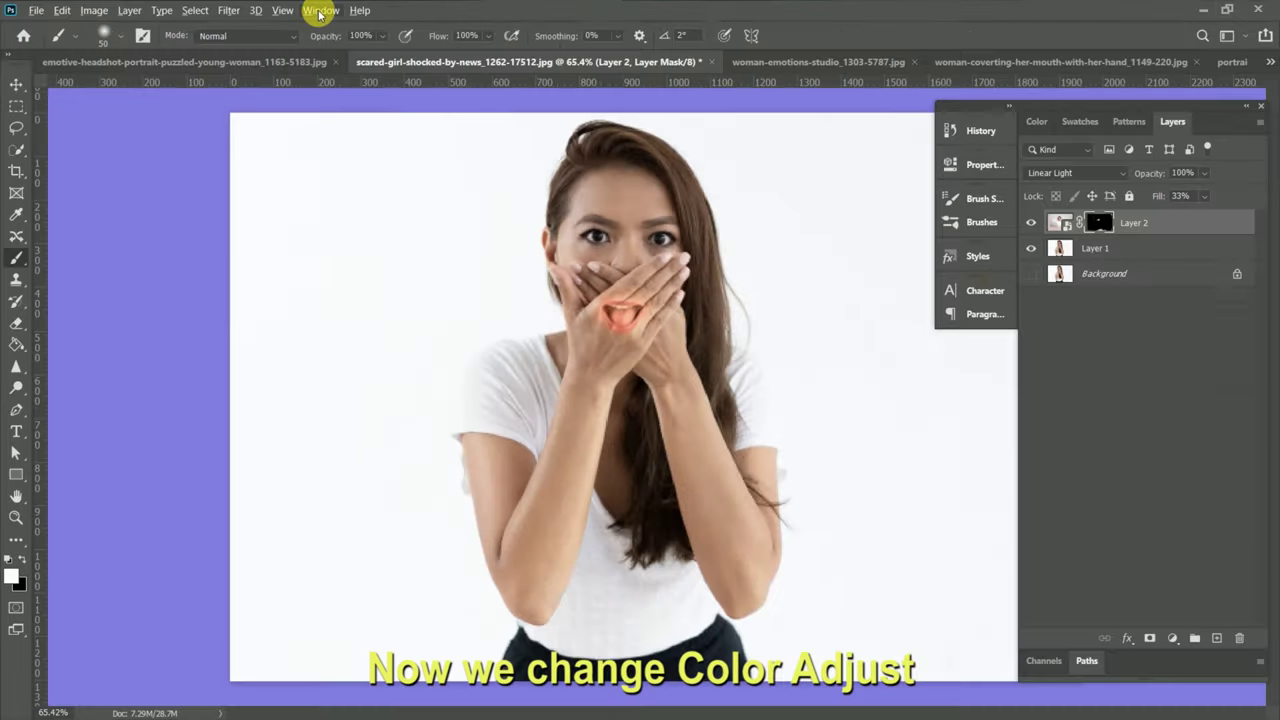
- Show the Adjustments panel from the Window menu and float it over the canvas
click(321, 10)
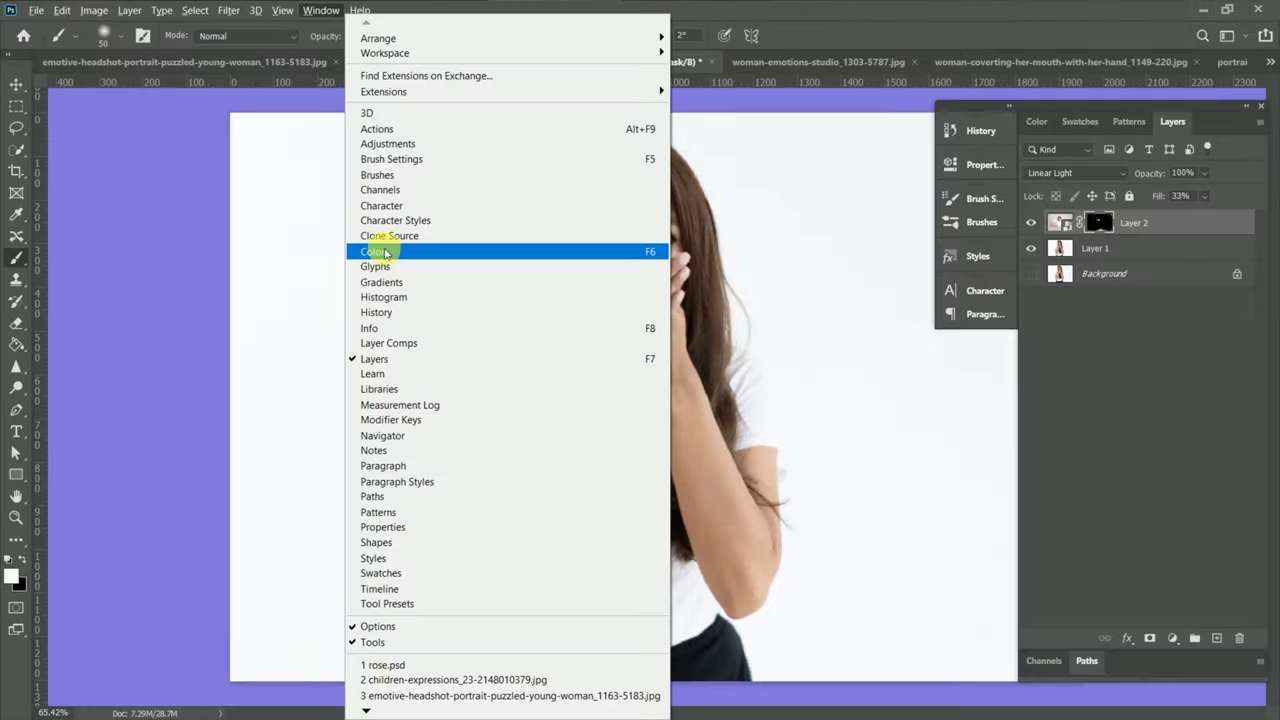
click(390, 144)
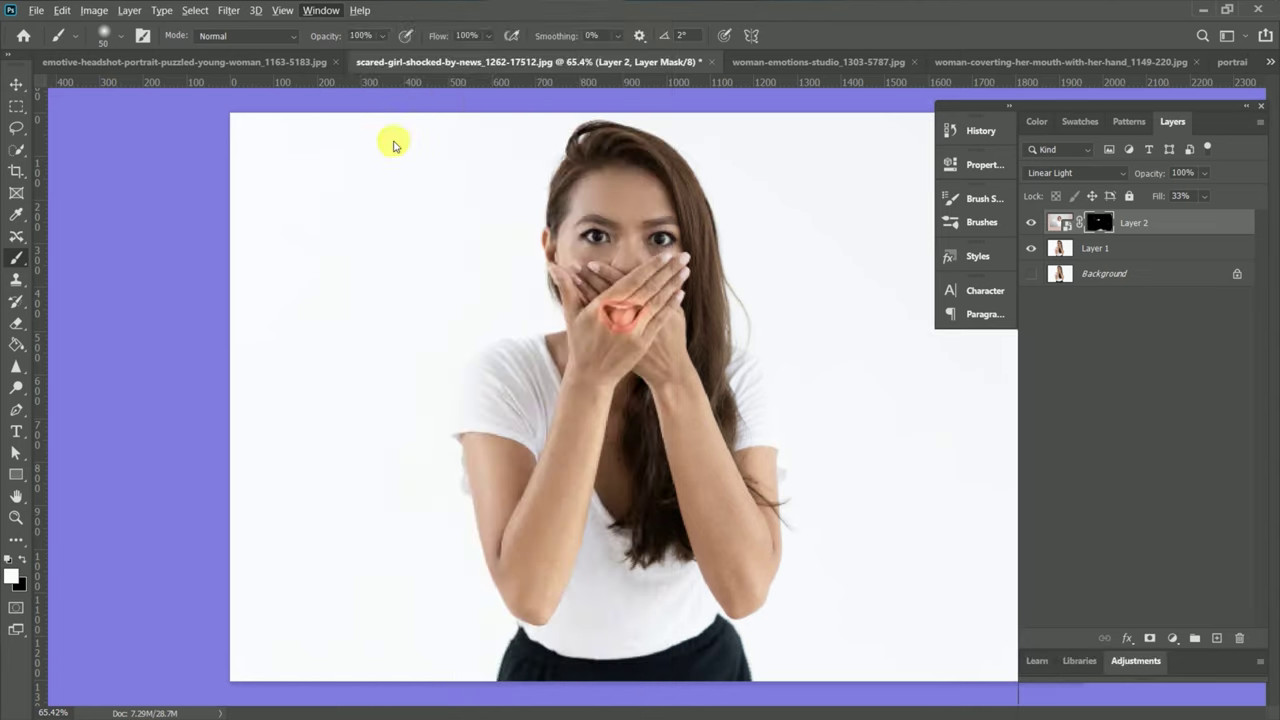
mouse_move(1149, 661)
mouse_down()
mouse_move(1101, 668)
mouse_move(249, 131)
mouse_up()
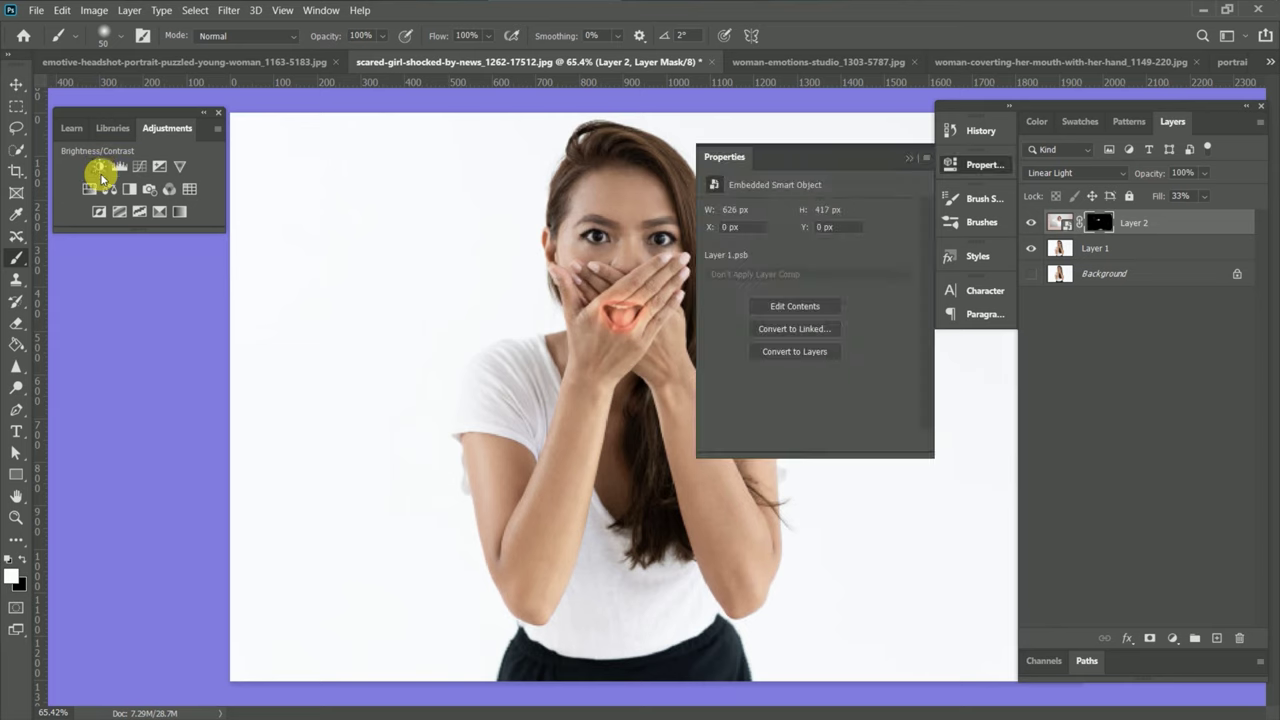
- Add a Brightness/Contrast layer with mask density 60% and feather about 73.1 px
click(99, 166)
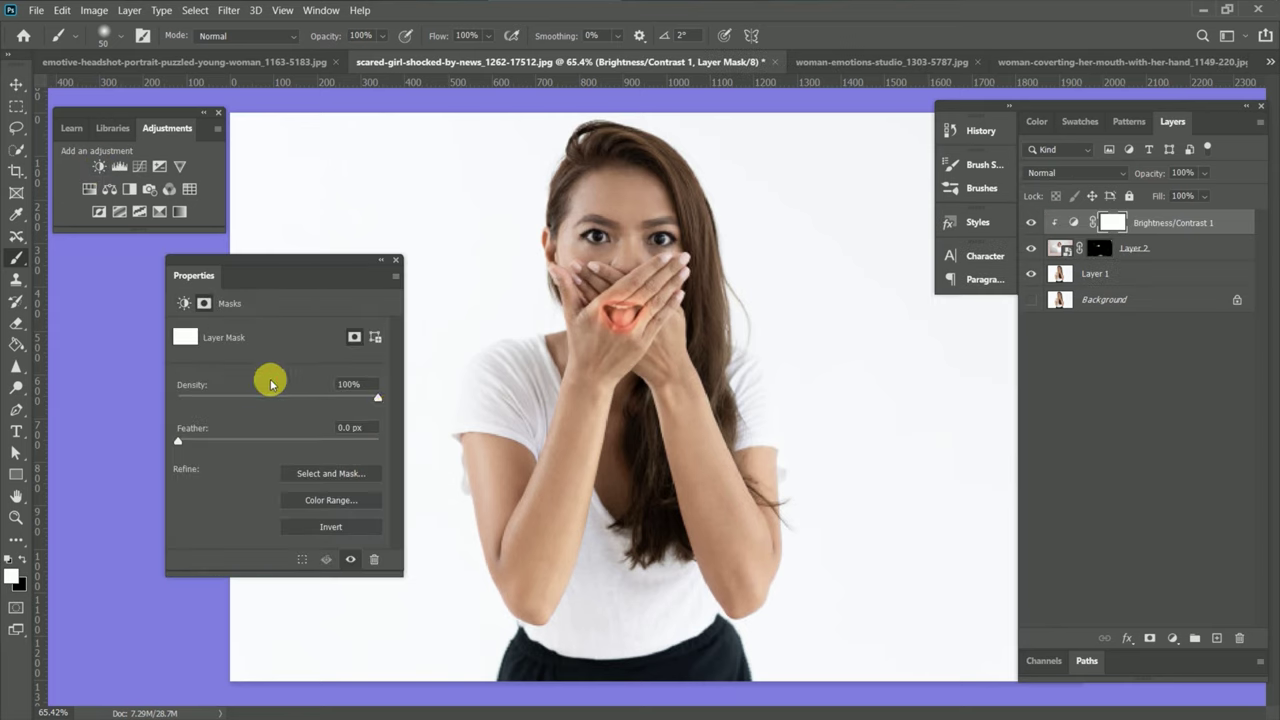
drag(373, 397, 296, 398)
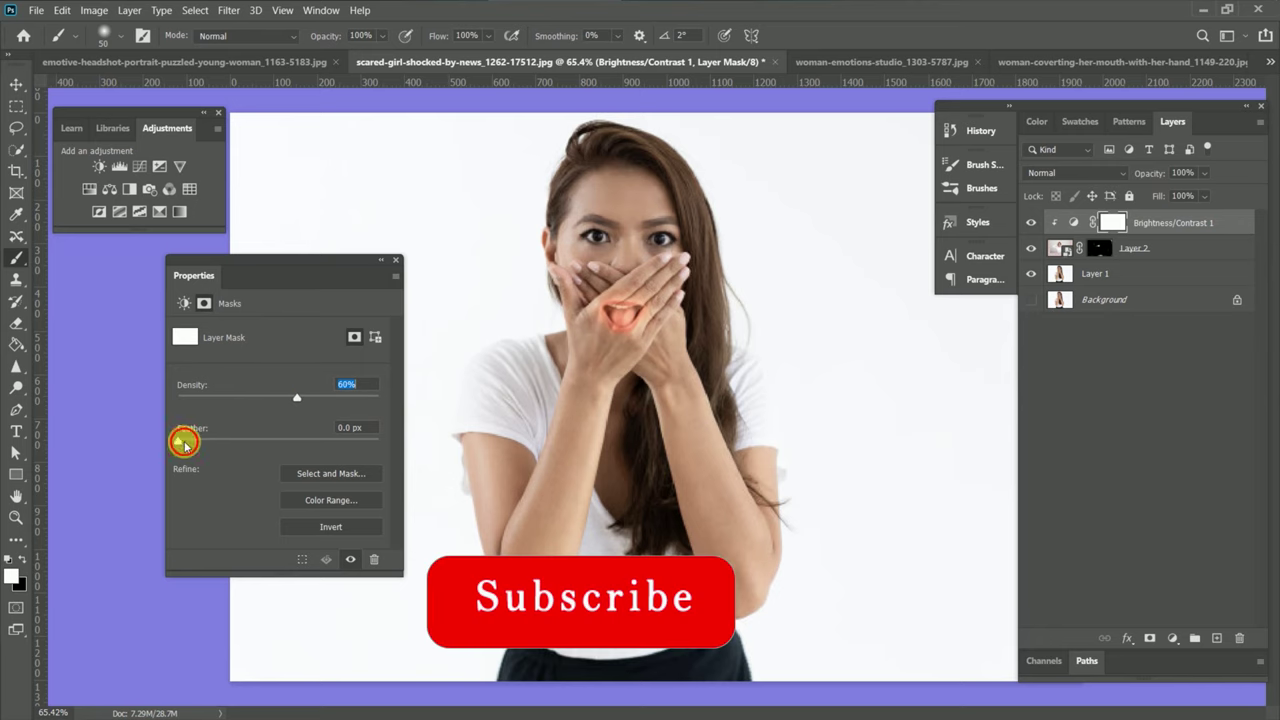
drag(184, 441, 351, 447)
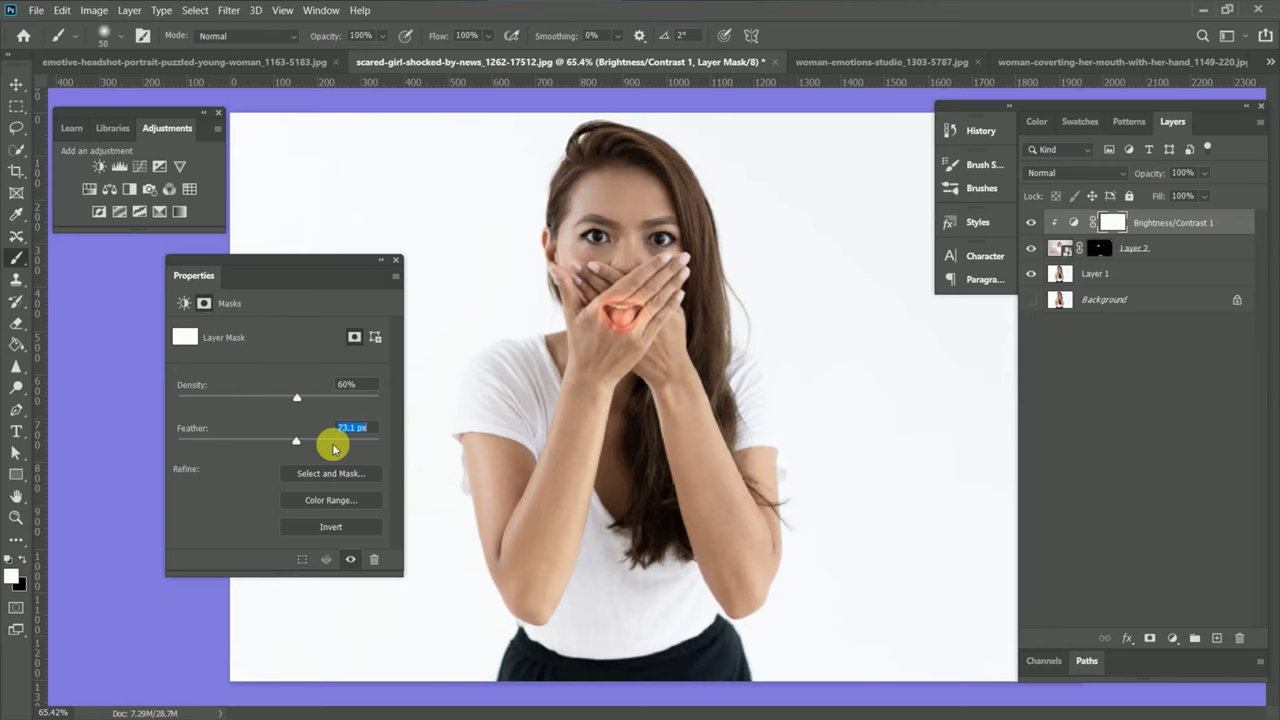
click(339, 475)
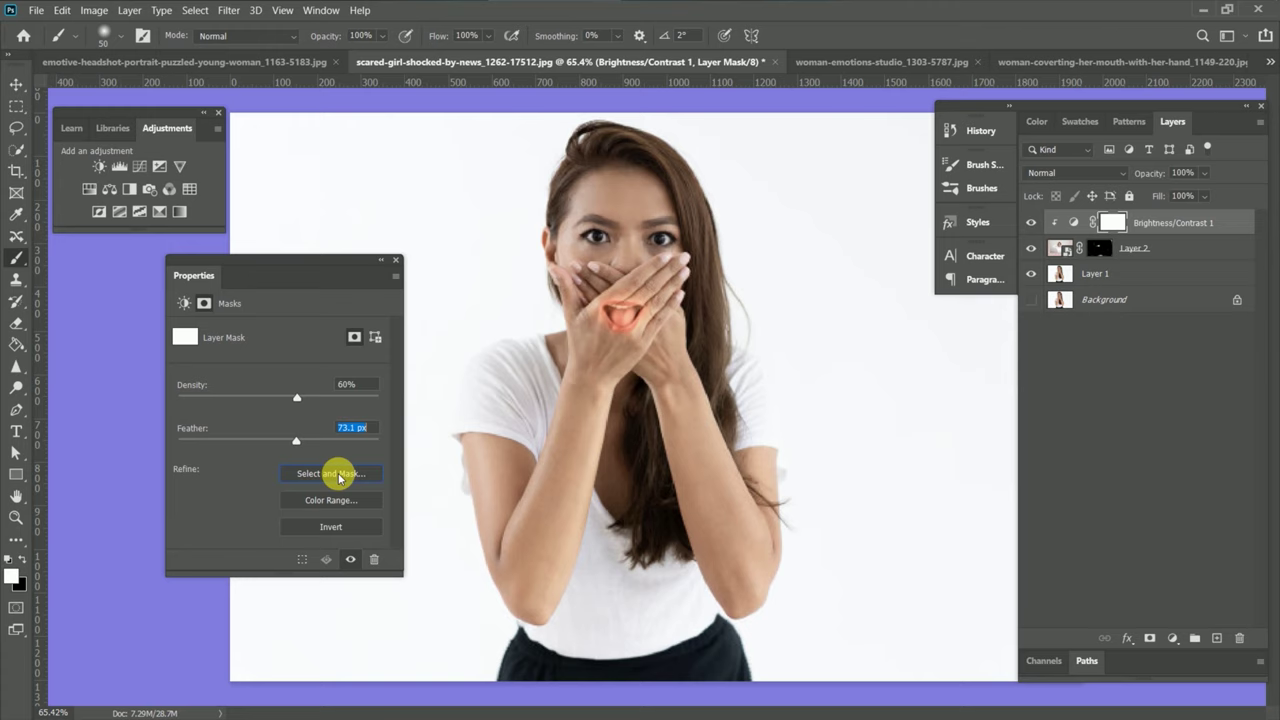